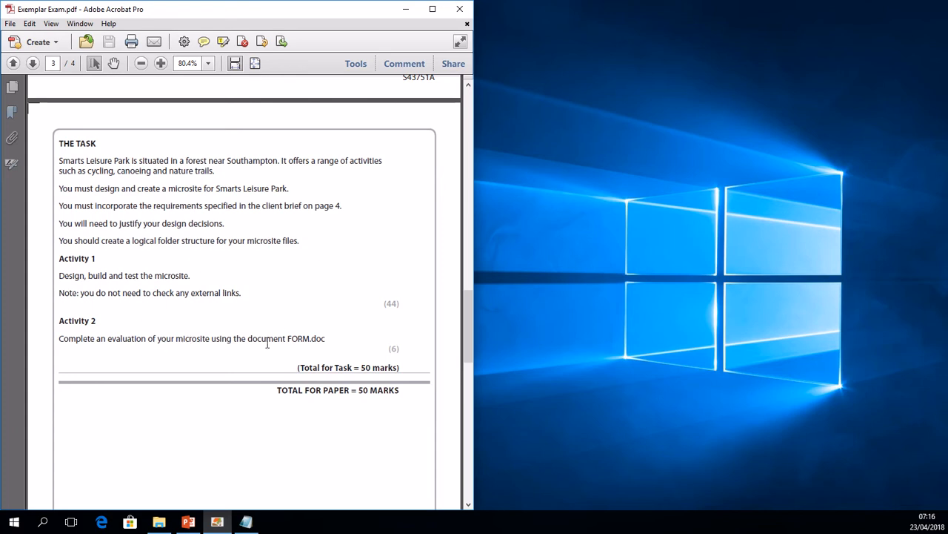
# - Open FORM.doc from the Assets folder in Word, enable editing, and place it beside the exam paper
pyautogui.moveTo(947, 82); pyautogui.dragTo(788, 47)
pyautogui.click(482, 134)
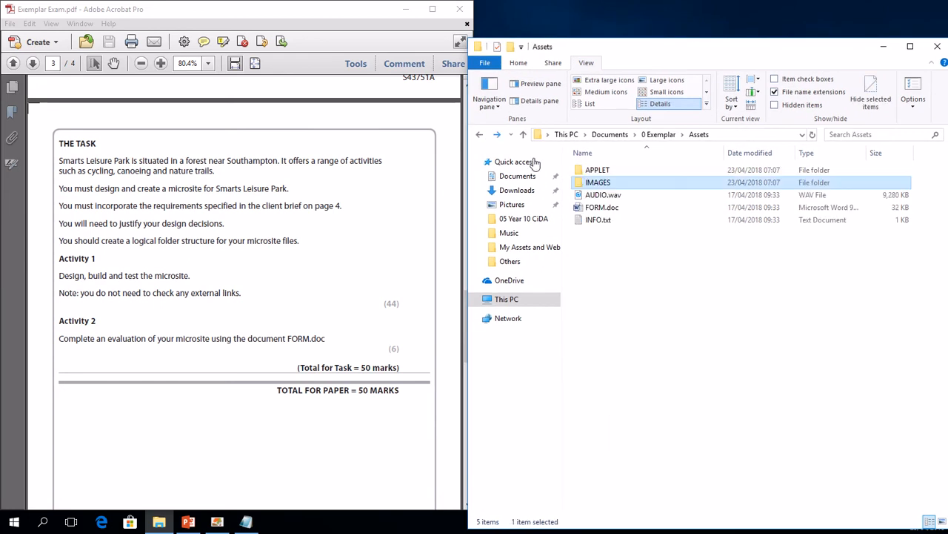
pyautogui.doubleClick(606, 208)
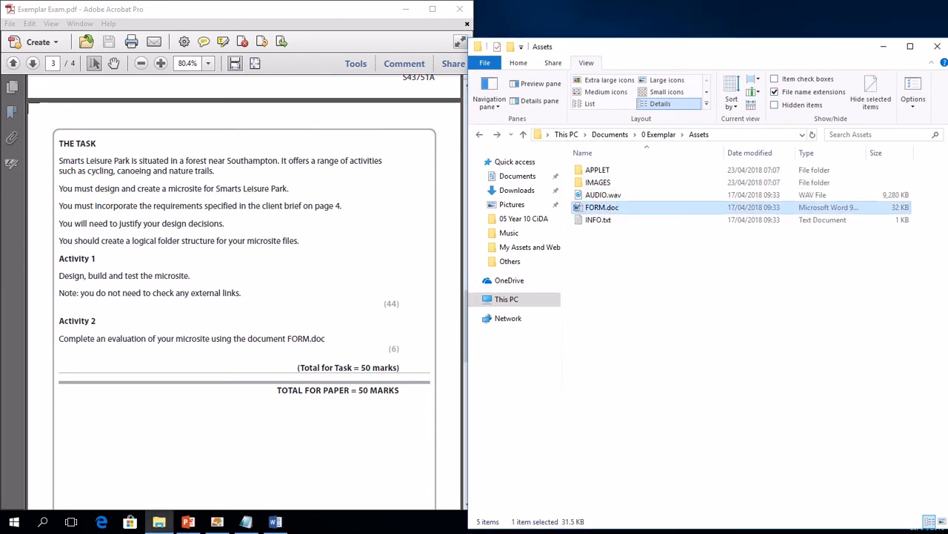
pyautogui.moveTo(741, 52); pyautogui.dragTo(947, 86)
pyautogui.moveTo(655, 75); pyautogui.dragTo(554, 30)
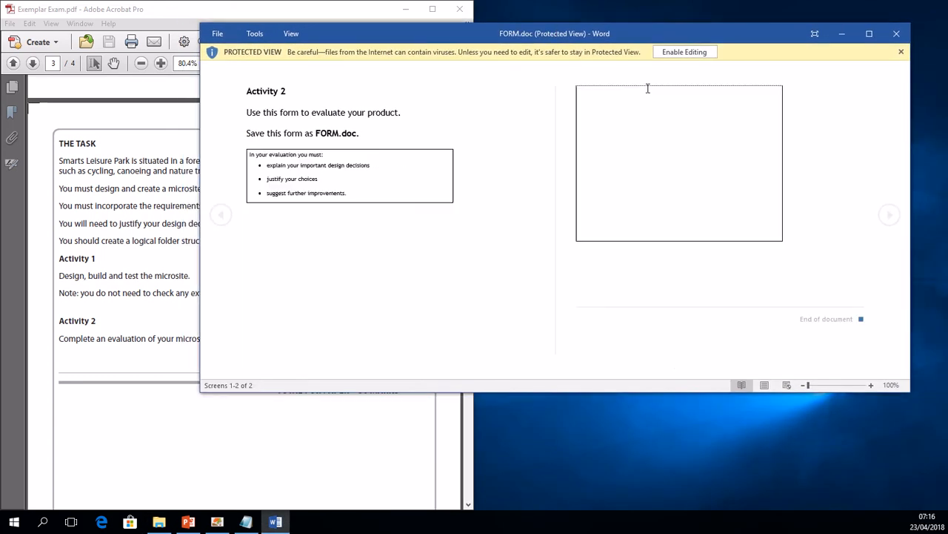
pyautogui.click(679, 55)
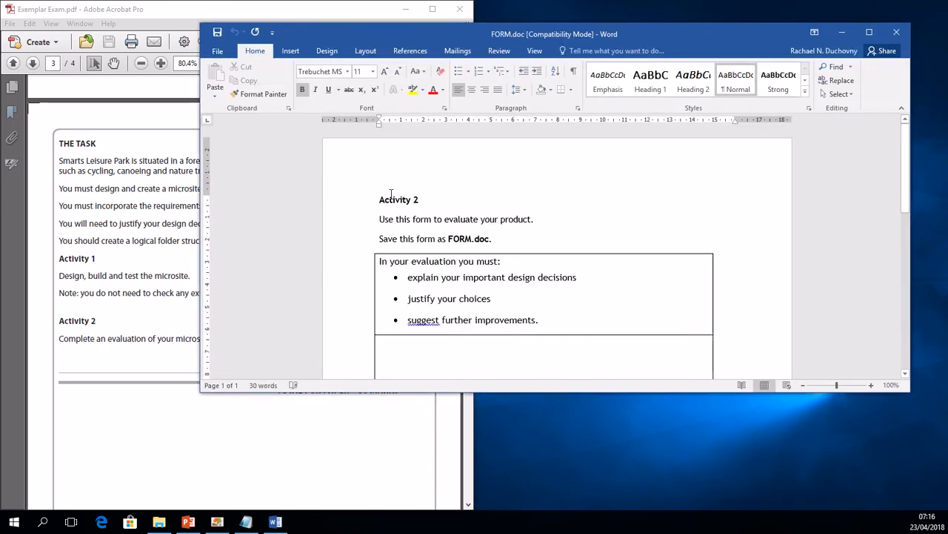
pyautogui.press('super+Right')
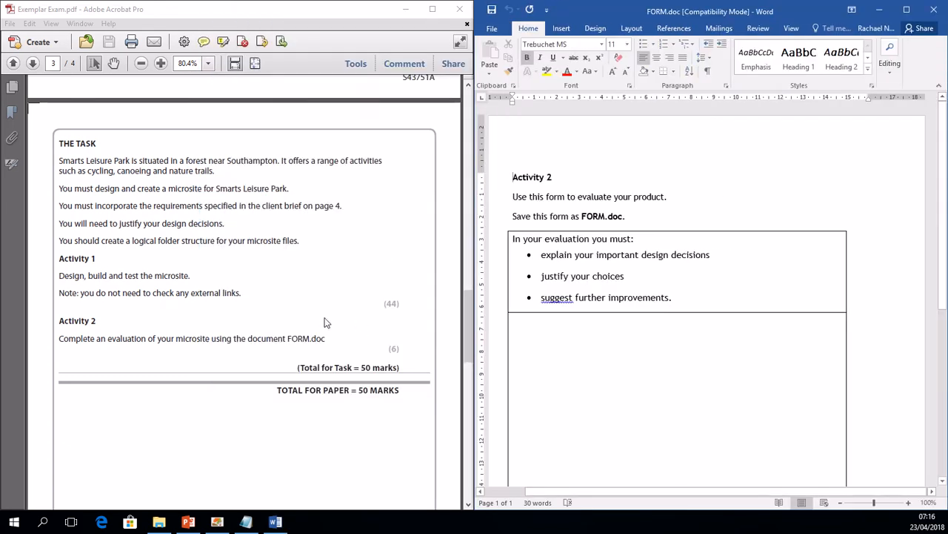
# - Find the client brief in the exam paper and highlight the requirement for a colour scheme that reflects the woodland setting
pyautogui.click(324, 323)
pyautogui.scroll(15, 311, 329)
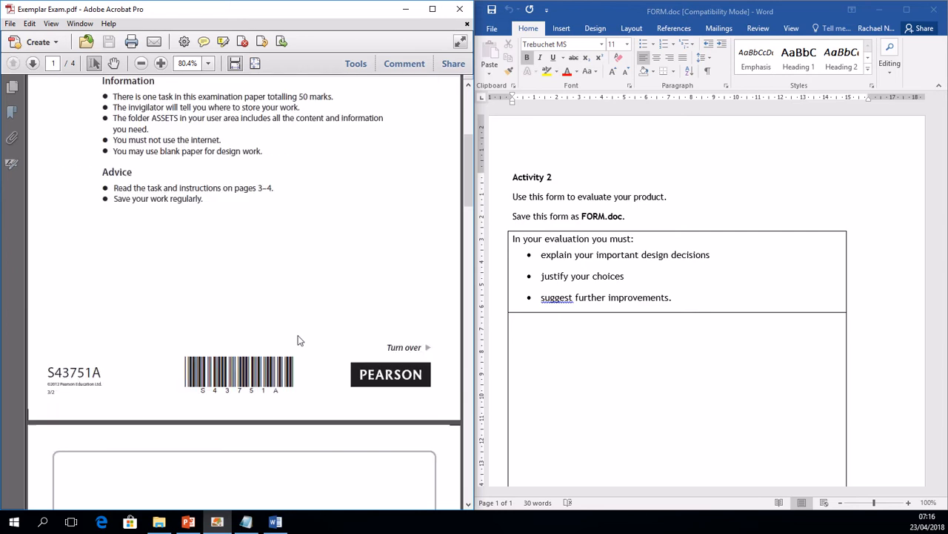
pyautogui.scroll(5, 299, 338)
pyautogui.scroll(-20, 295, 478)
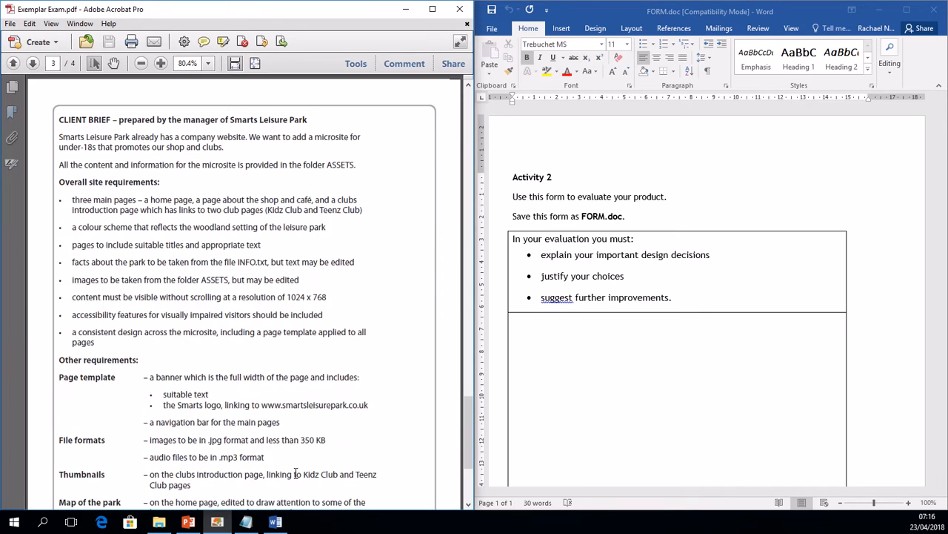
pyautogui.scroll(-2, 295, 474)
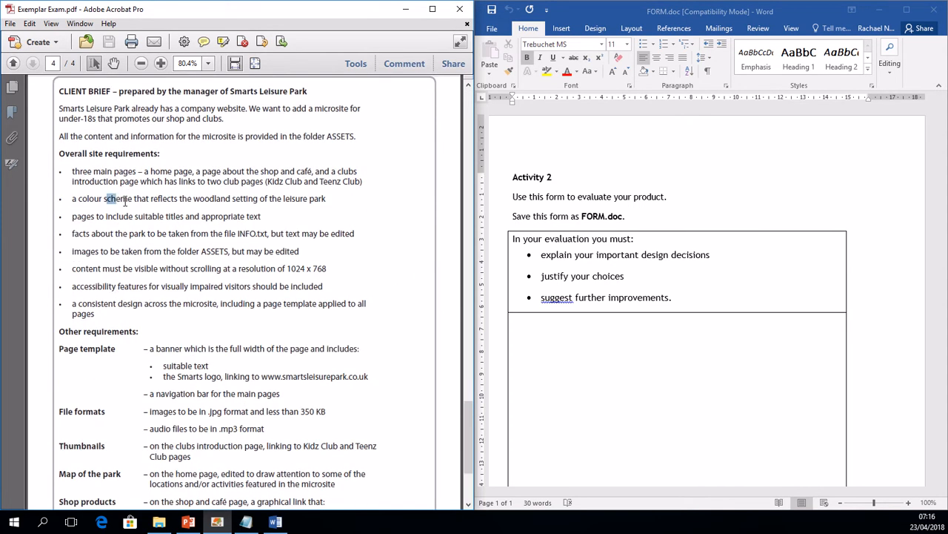
pyautogui.moveTo(104, 198); pyautogui.dragTo(327, 200)
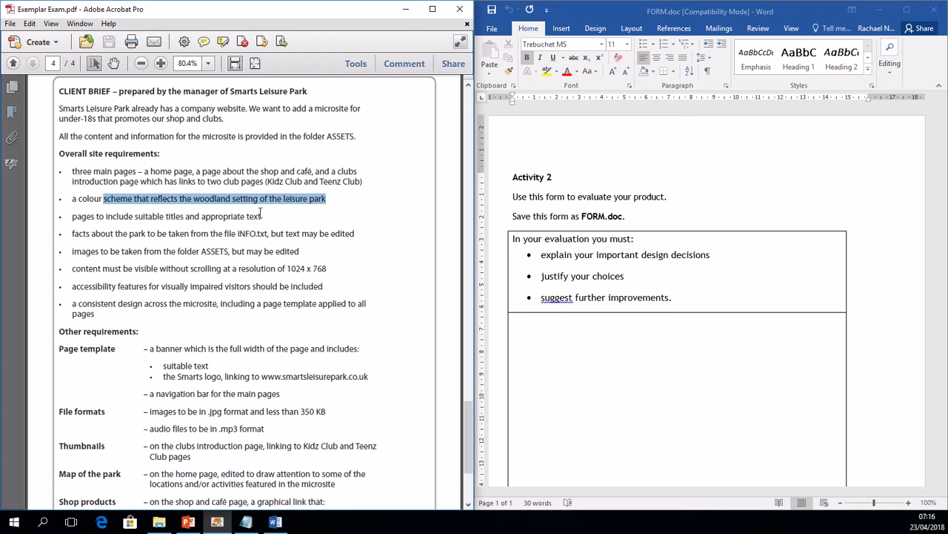
# - Write in the form's evaluation box that brown and green were chosen because they reflect grass and tree bark, appropriately matching the theme of woodlands
pyautogui.click(574, 307)
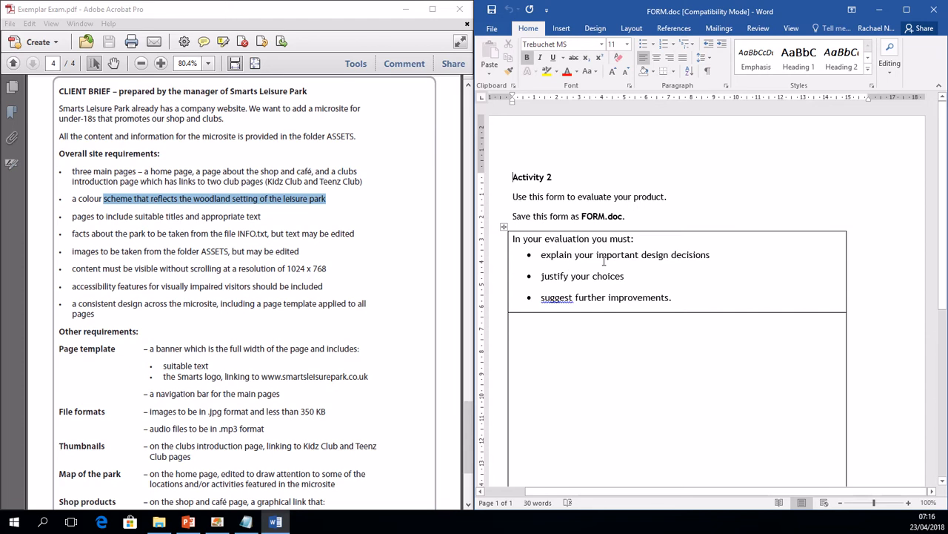
pyautogui.click(566, 326)
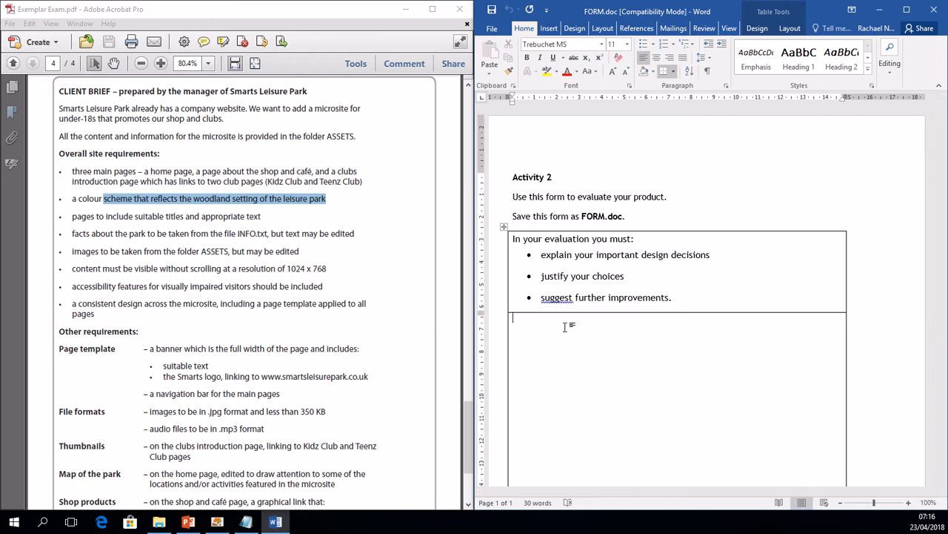
pyautogui.write('I have chosen a colour scheme of brow')
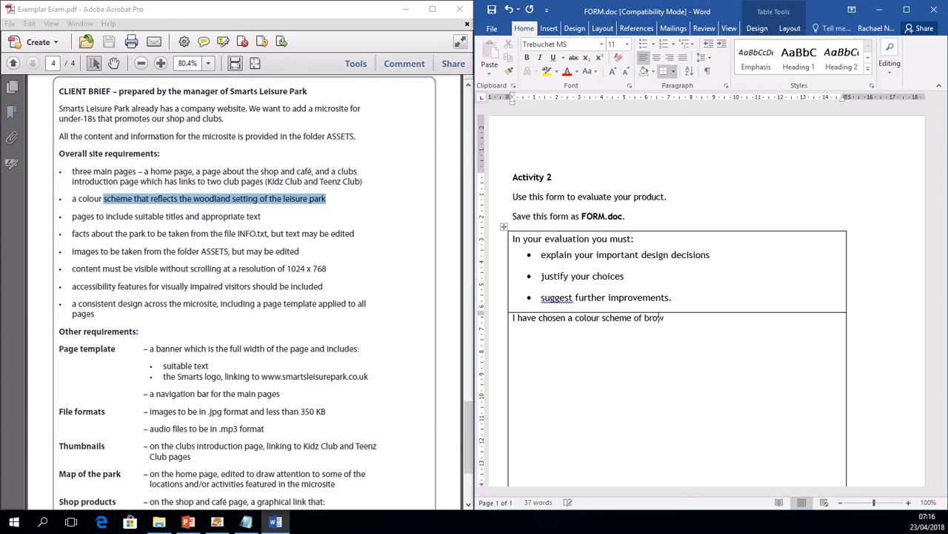
pyautogui.write('n and green because I think th')
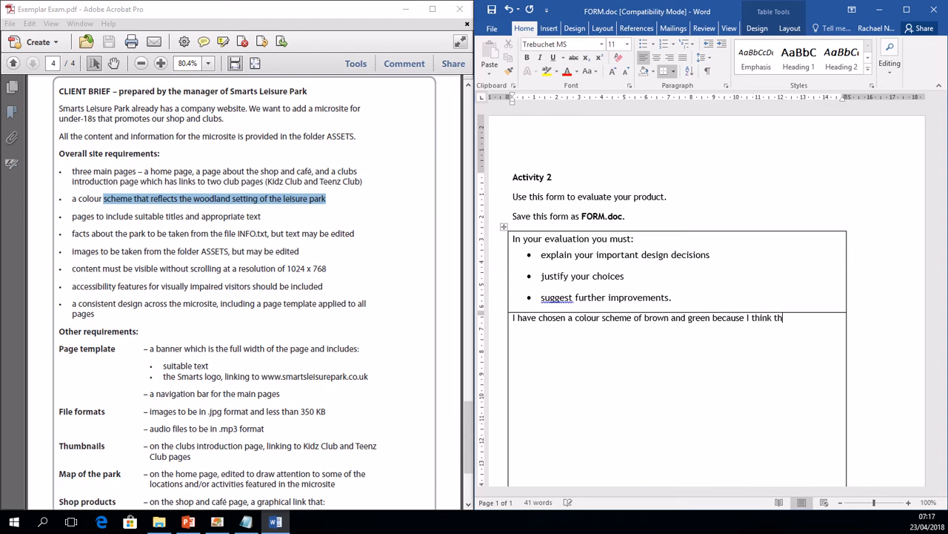
pyautogui.write('is reflects grass and bark from trees,')
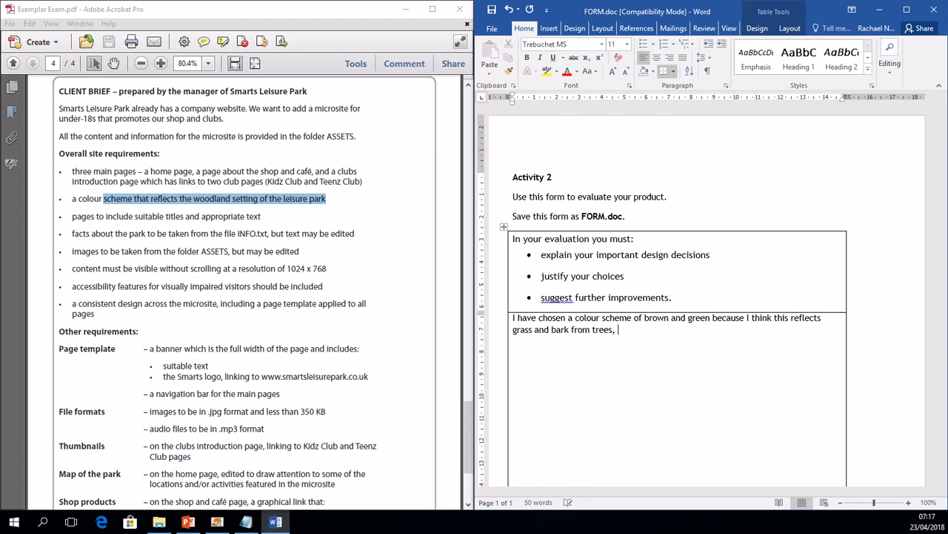
pyautogui.write('therefore I b elieve this is an ap')
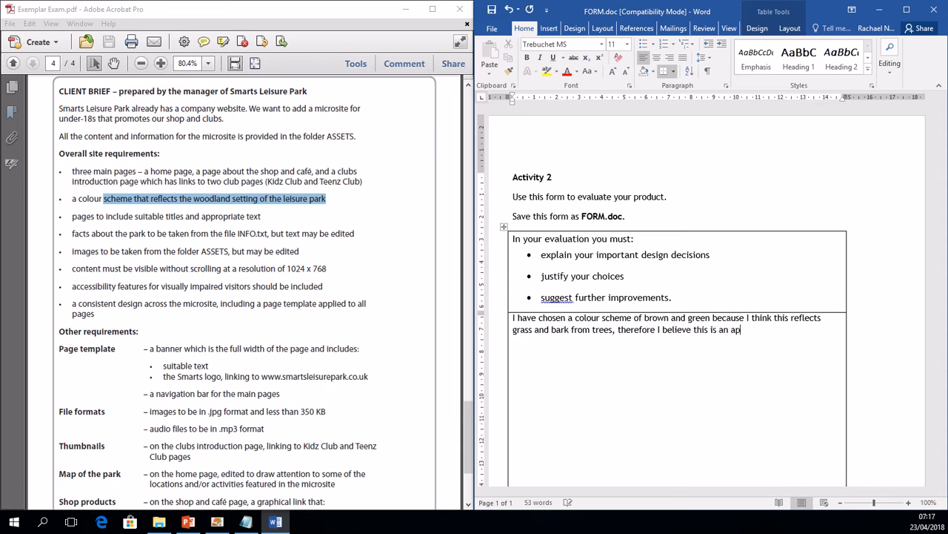
pyautogui.write('propriate colour scheme as it match')
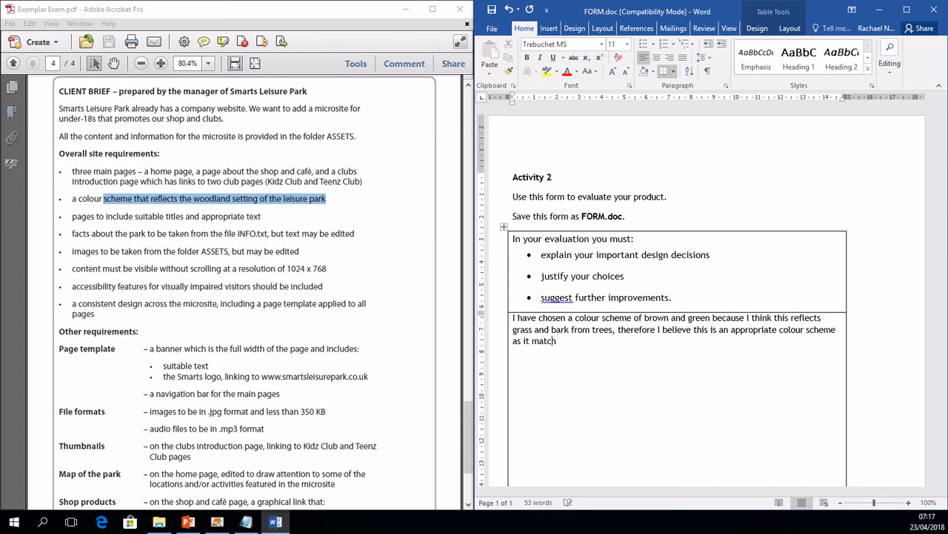
pyautogui.write('es the theme of woodlands.')
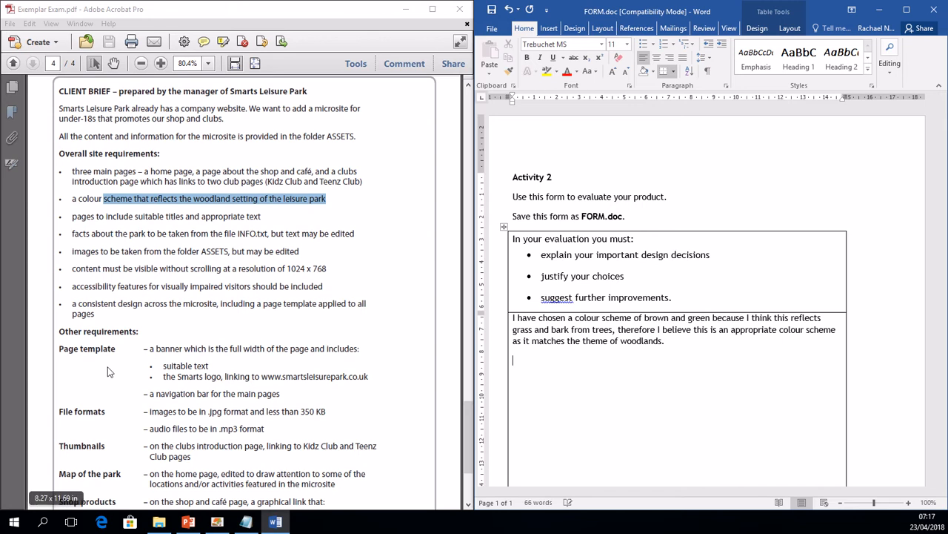
# - Highlight the full-width banner and Smarts logo requirements in the client brief, and launch Adobe Fireworks CS5.1
pyautogui.moveTo(156, 348); pyautogui.dragTo(287, 349)
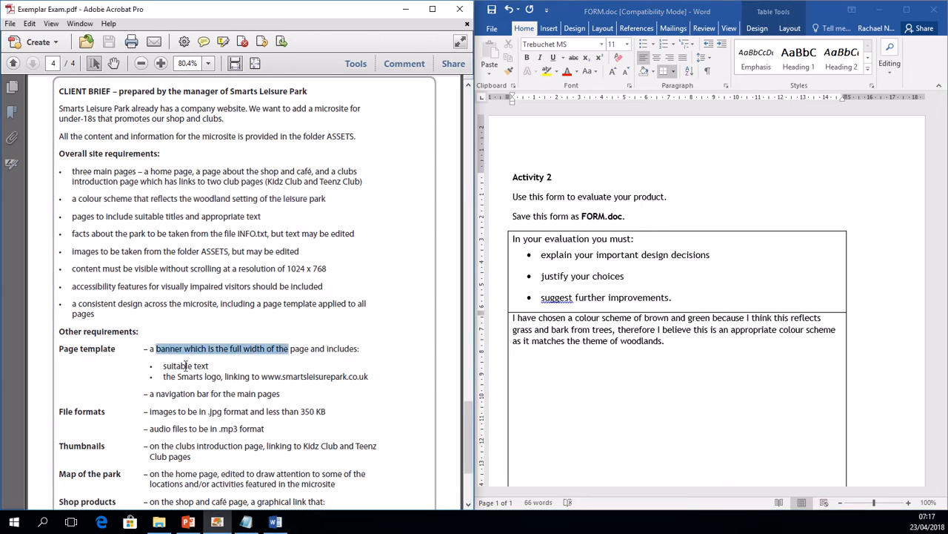
pyautogui.moveTo(163, 366); pyautogui.dragTo(213, 380)
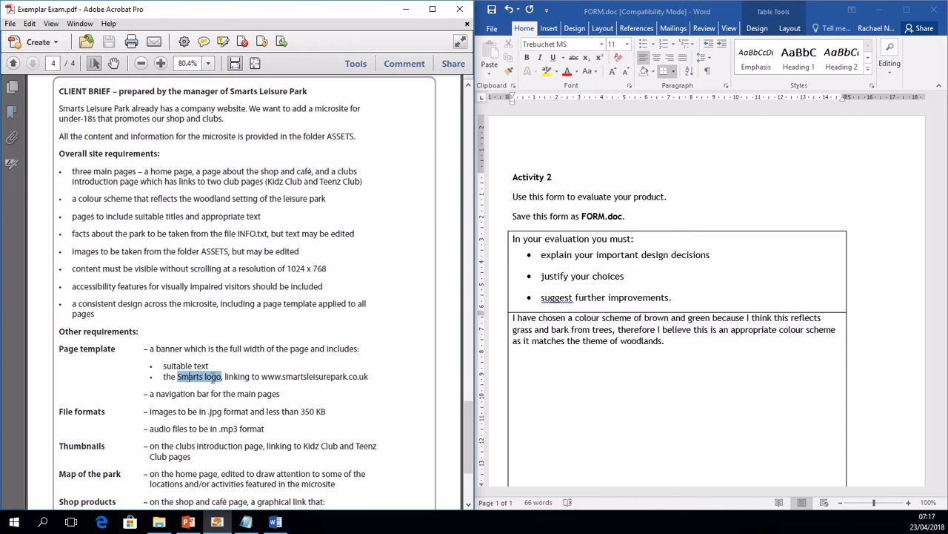
pyautogui.click(43, 522)
pyautogui.write('fire')
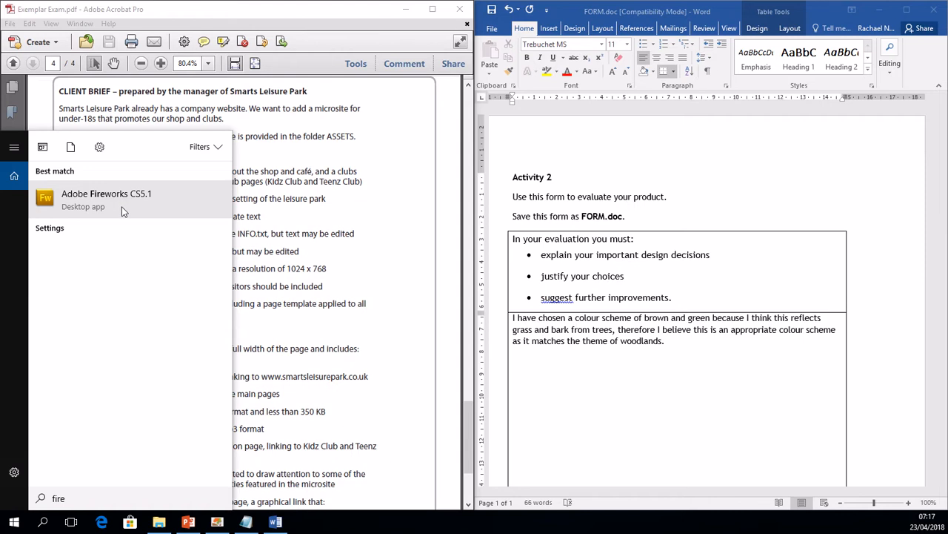
pyautogui.click(121, 206)
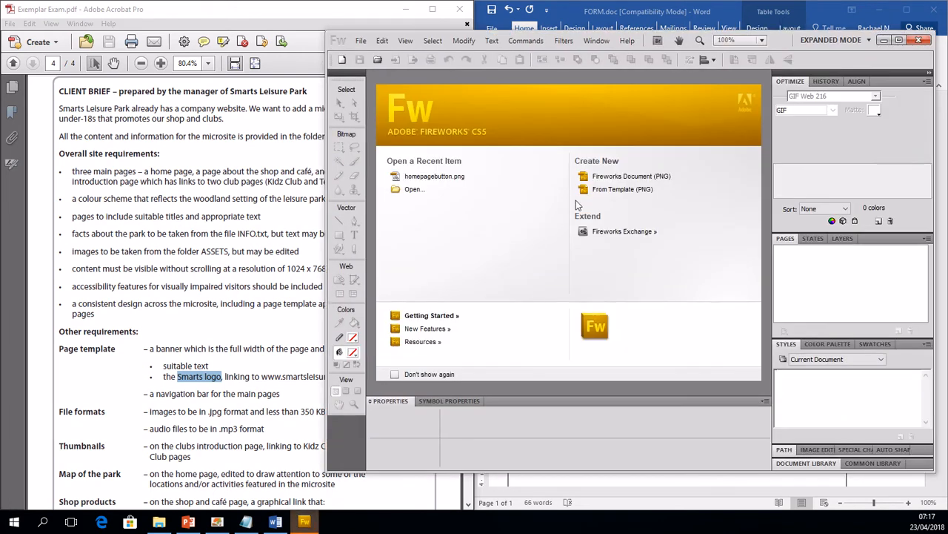
# - Create a new Fireworks document 1024 pixels wide and 150 pixels high, and maximize the program window
pyautogui.click(606, 181)
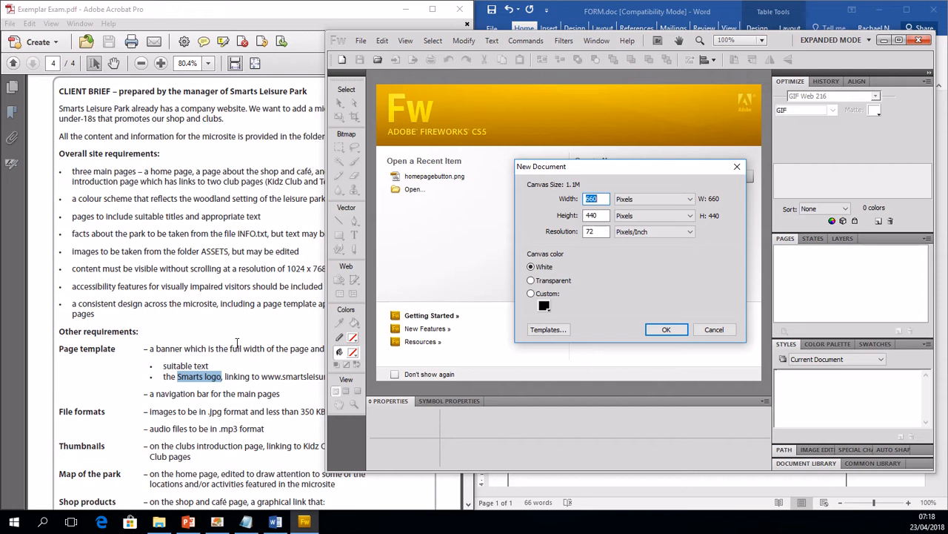
pyautogui.write('1024')
pyautogui.doubleClick(586, 214)
pyautogui.moveTo(569, 215); pyautogui.dragTo(530, 219)
pyautogui.write('150')
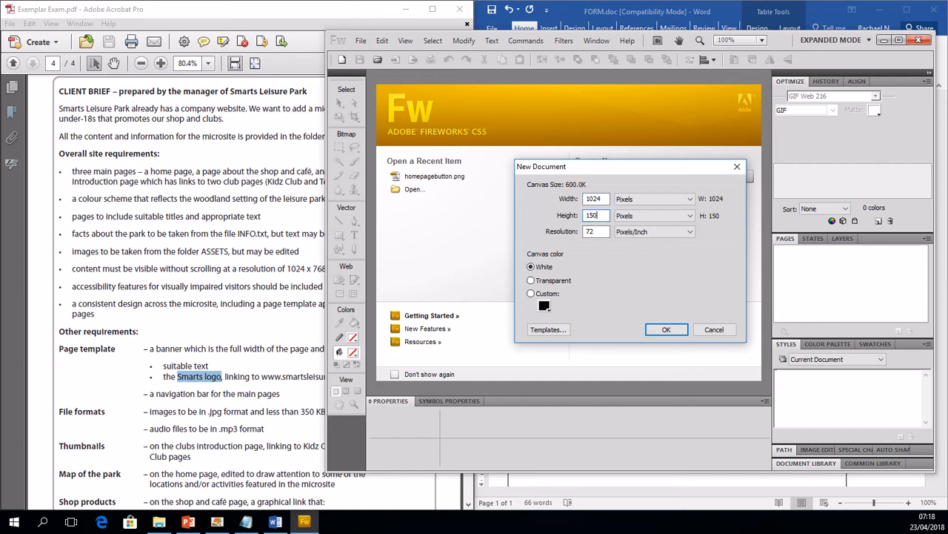
pyautogui.click(667, 329)
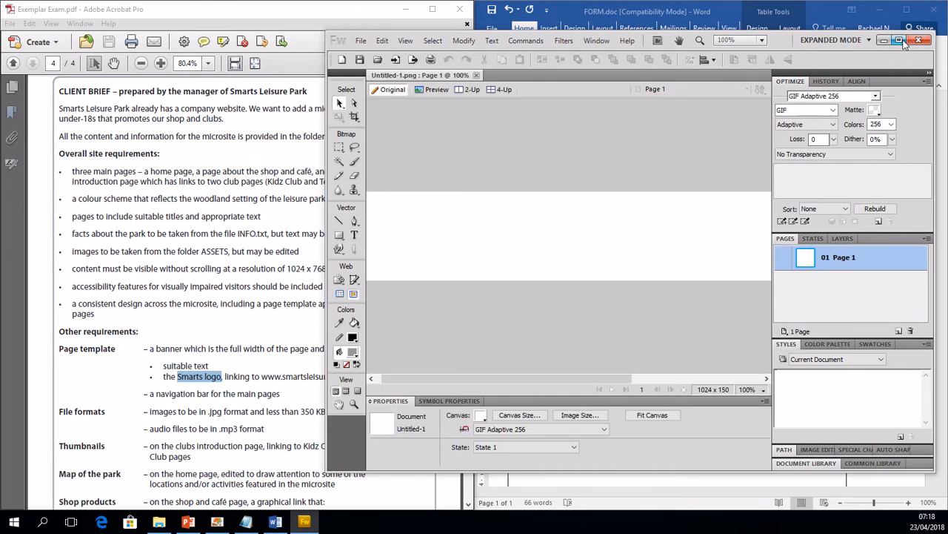
pyautogui.click(898, 40)
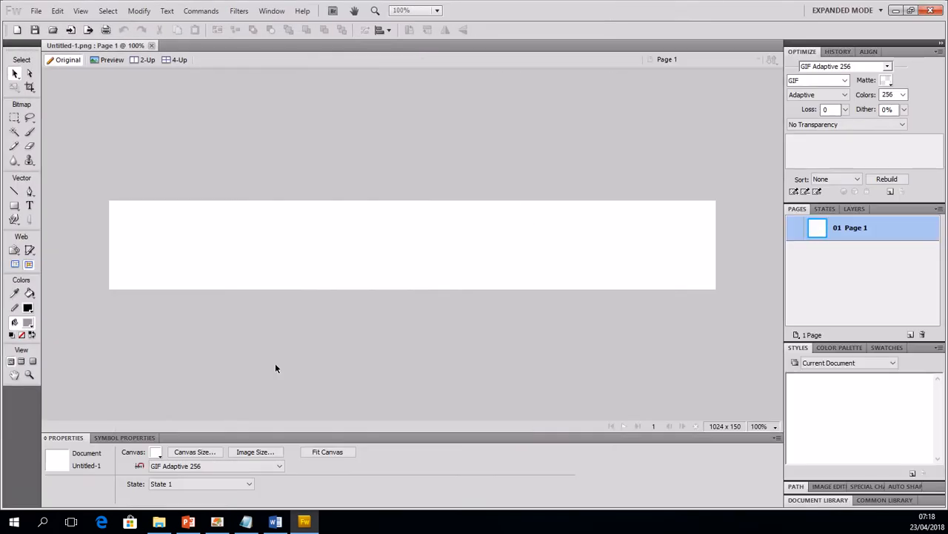
# - Check the colour scheme described in the Word form, and set the Fireworks banner's canvas colour to brown #996600
pyautogui.click(274, 522)
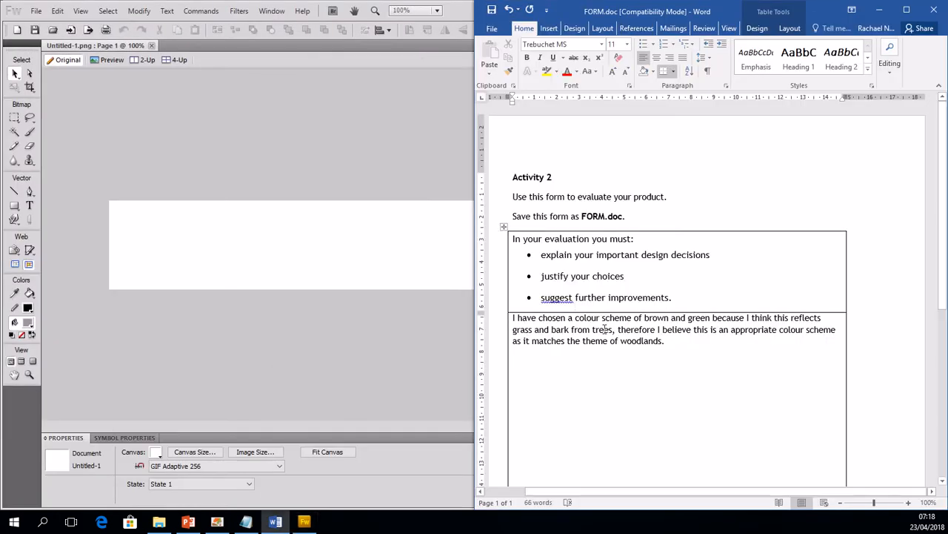
pyautogui.click(314, 319)
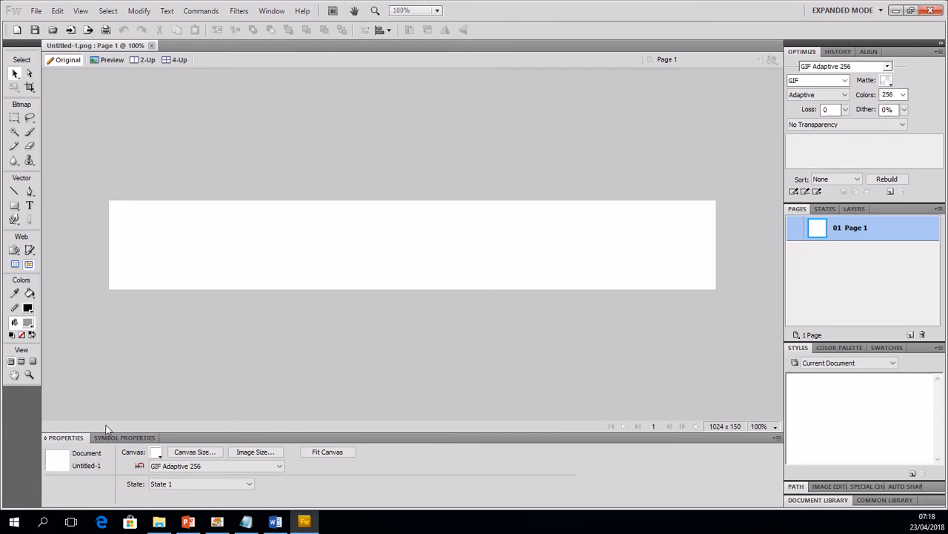
pyautogui.click(157, 453)
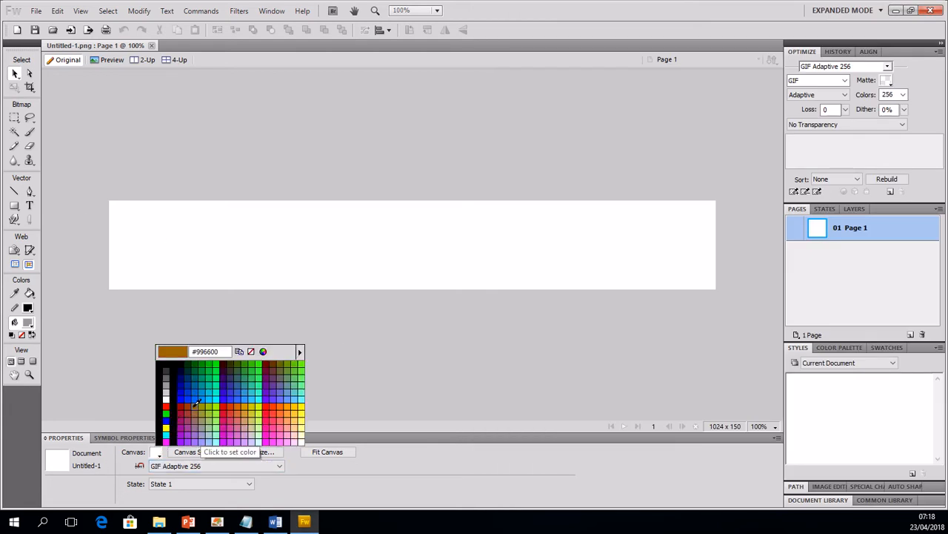
pyautogui.click(197, 405)
# - Import LOGO.jpg from the IMAGES folder in 0 Exemplar's Assets and place it at the banner's left end, about 368 x 147 pixels
pyautogui.click(35, 10)
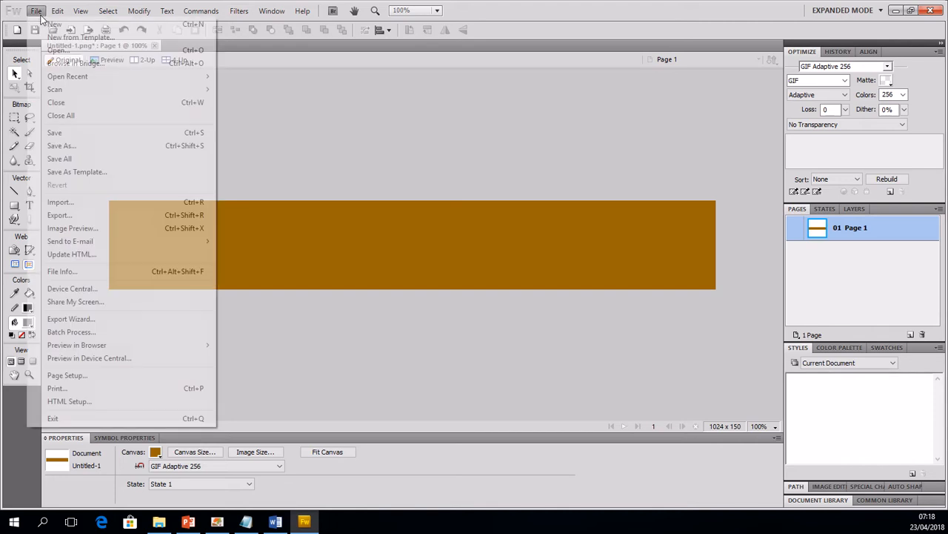
pyautogui.click(82, 201)
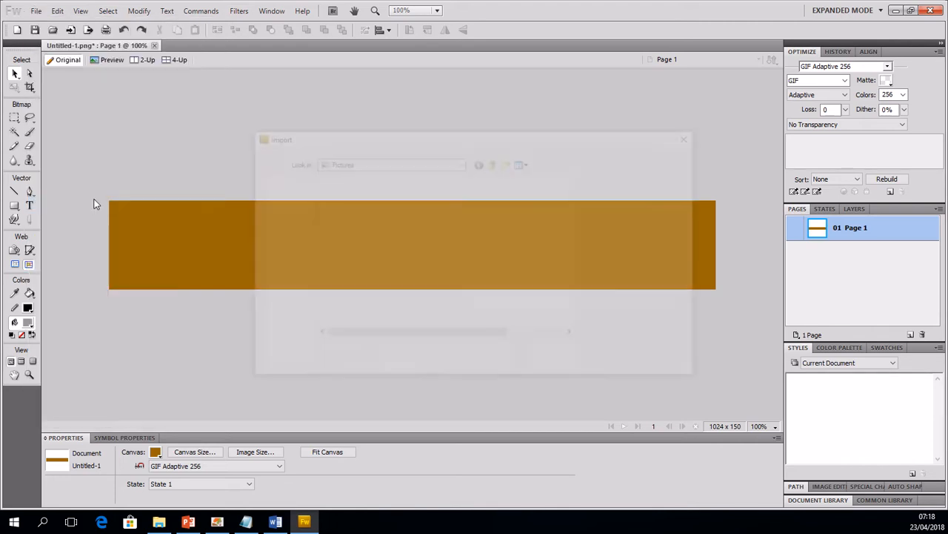
pyautogui.click(281, 263)
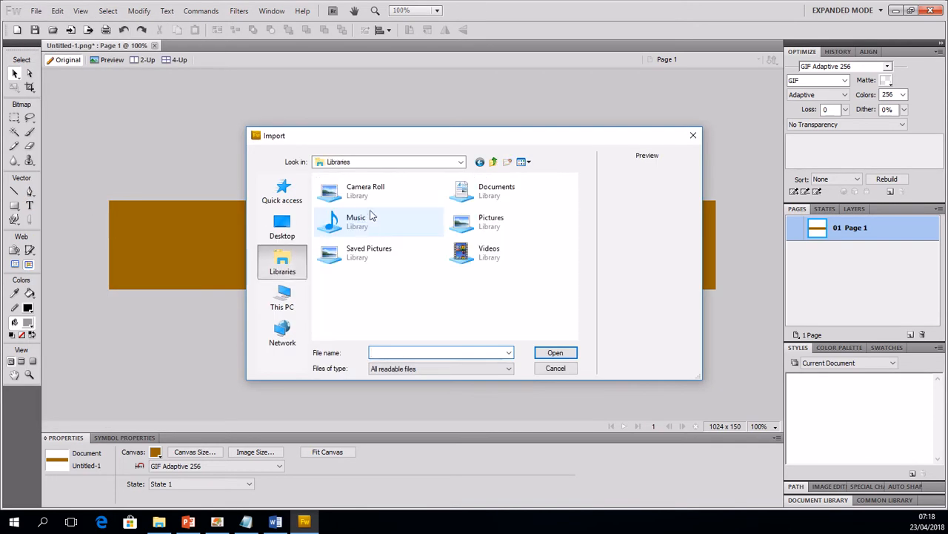
pyautogui.doubleClick(452, 199)
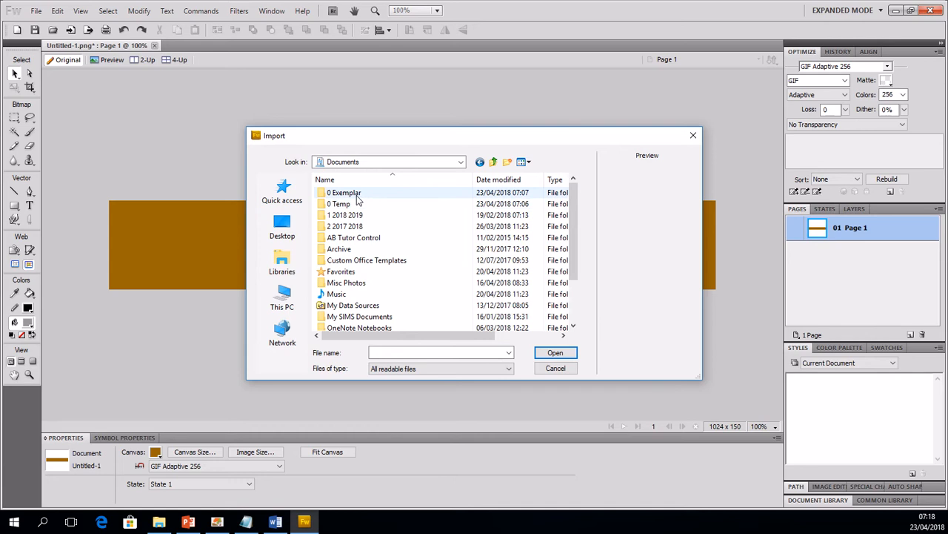
pyautogui.doubleClick(350, 194)
pyautogui.doubleClick(357, 194)
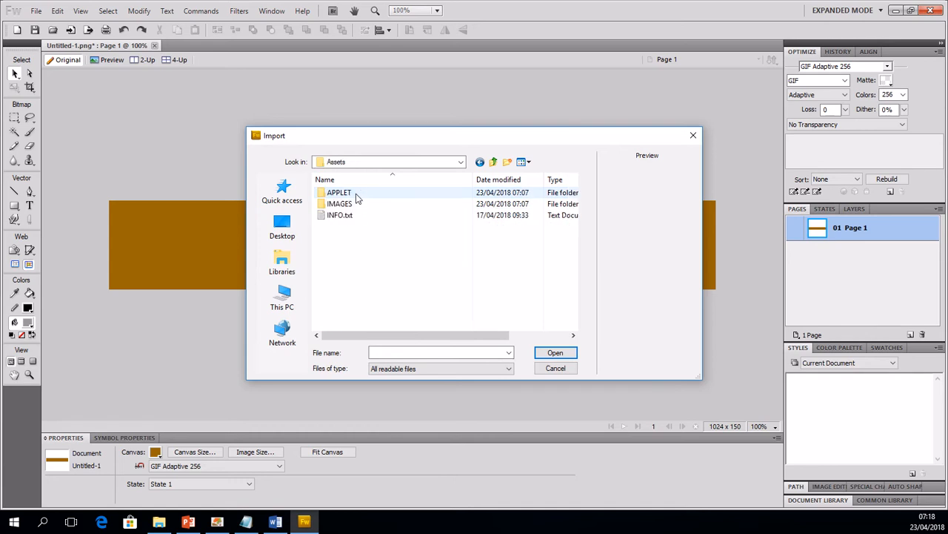
pyautogui.doubleClick(355, 204)
pyautogui.click(352, 226)
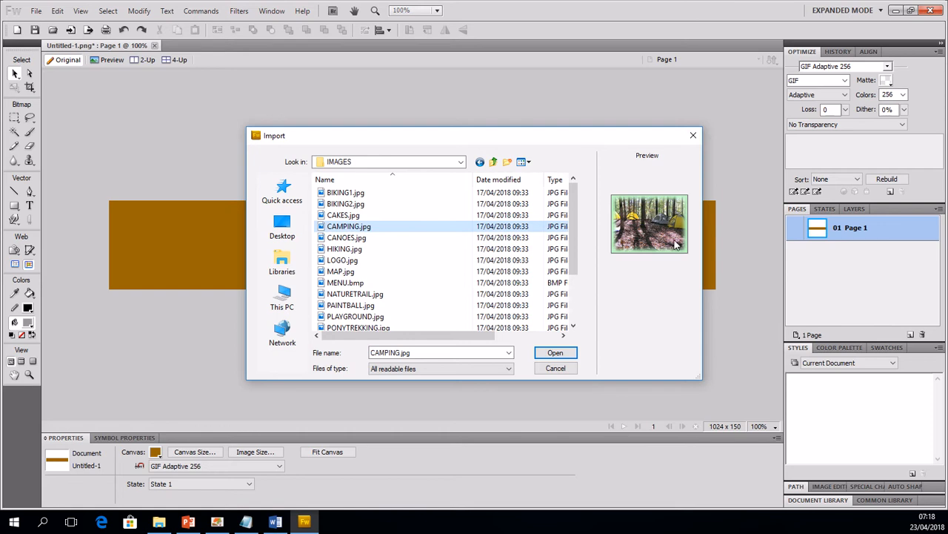
pyautogui.click(386, 261)
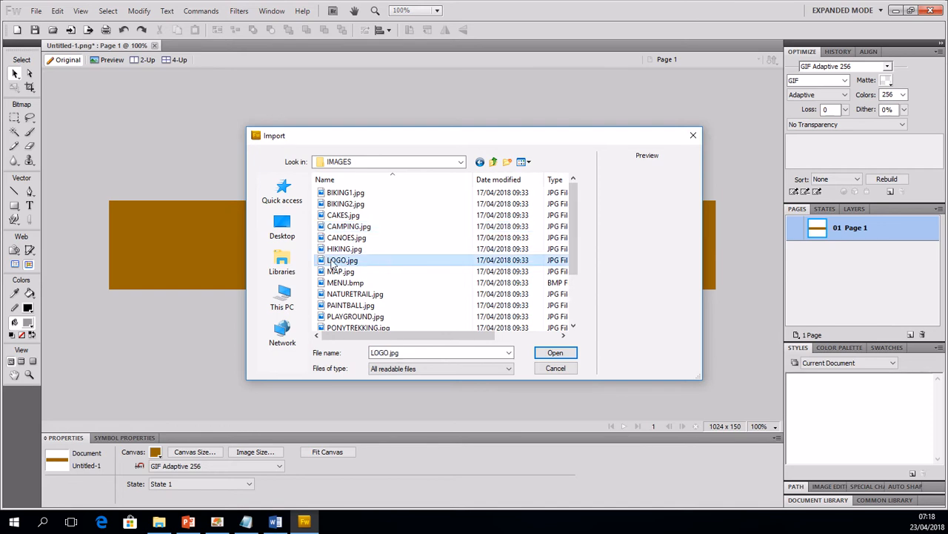
pyautogui.click(555, 353)
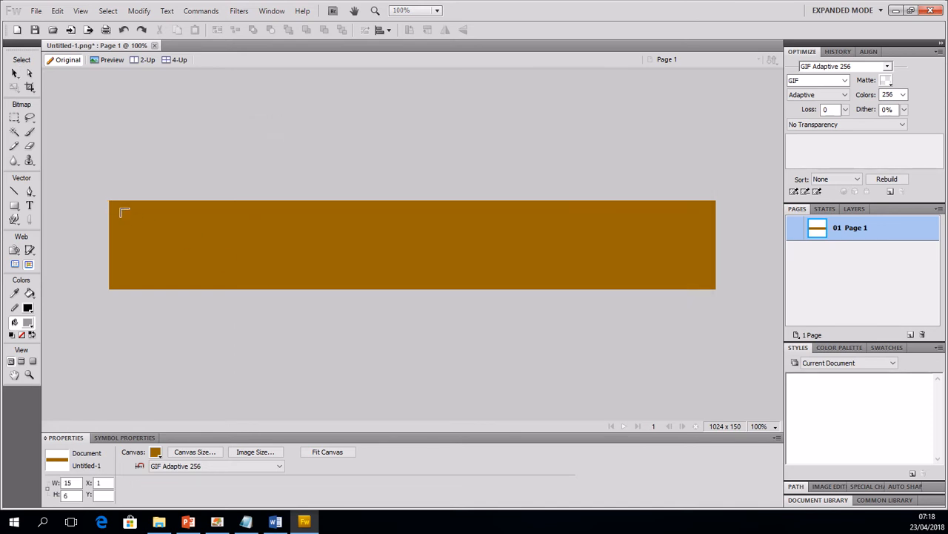
pyautogui.moveTo(121, 210); pyautogui.dragTo(271, 292)
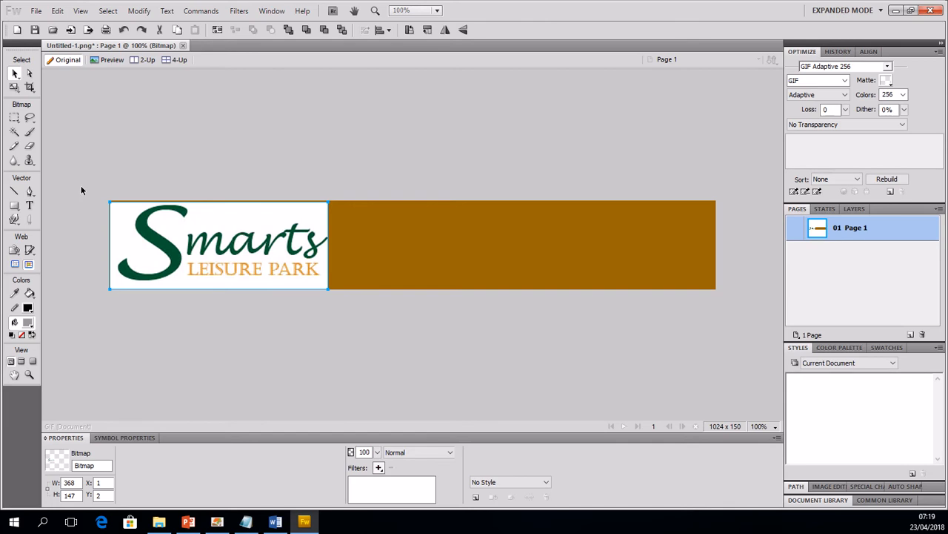
# - Remove the white background around the Smarts logo with the Magic Wand
pyautogui.click(14, 132)
pyautogui.click(136, 256)
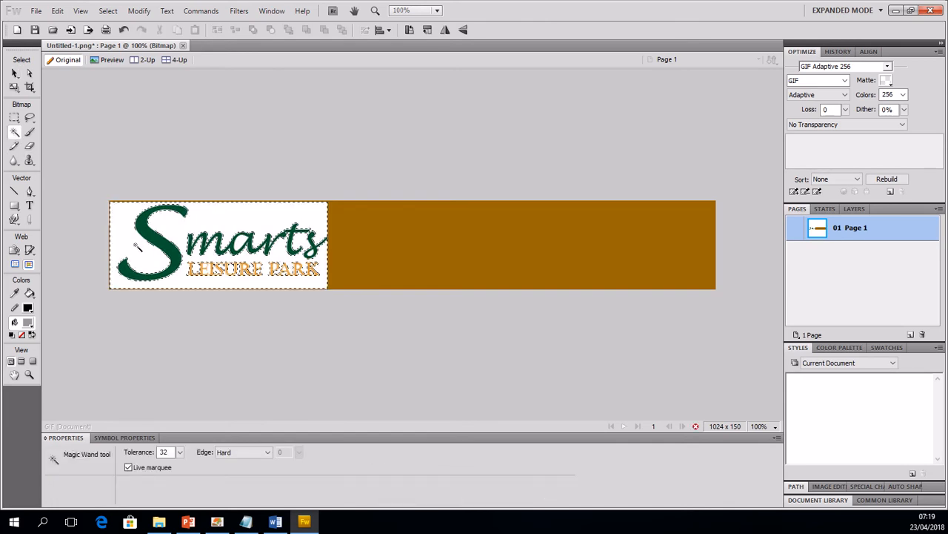
pyautogui.press('Delete')
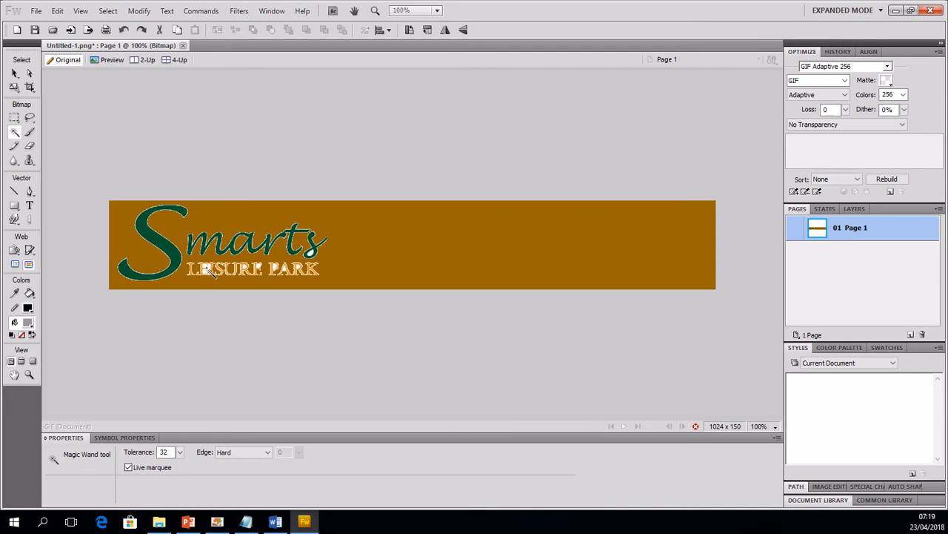
# - Delete the leftover white patches inside the lettering of LEISURE and the P and A of PARK
pyautogui.hotkey('ctrl', '4')
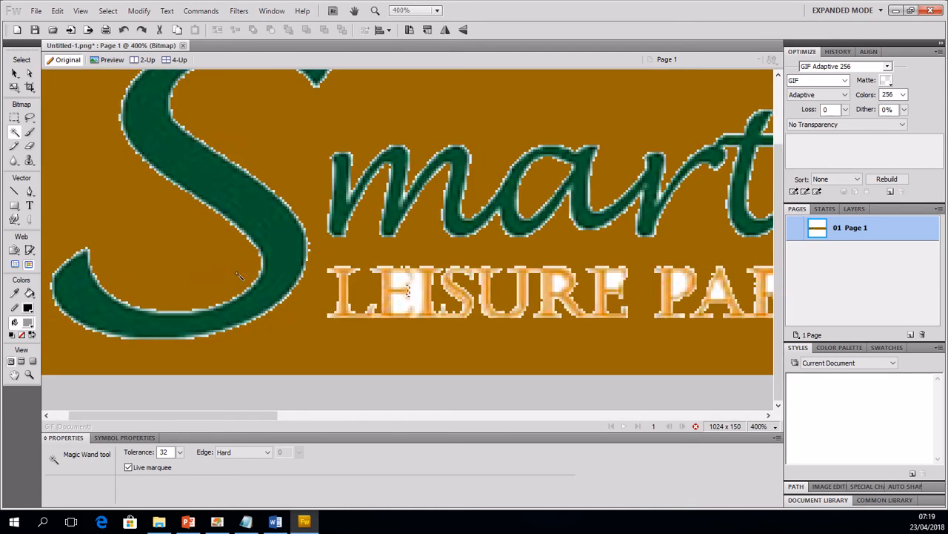
pyautogui.click(397, 277)
pyautogui.click(562, 284)
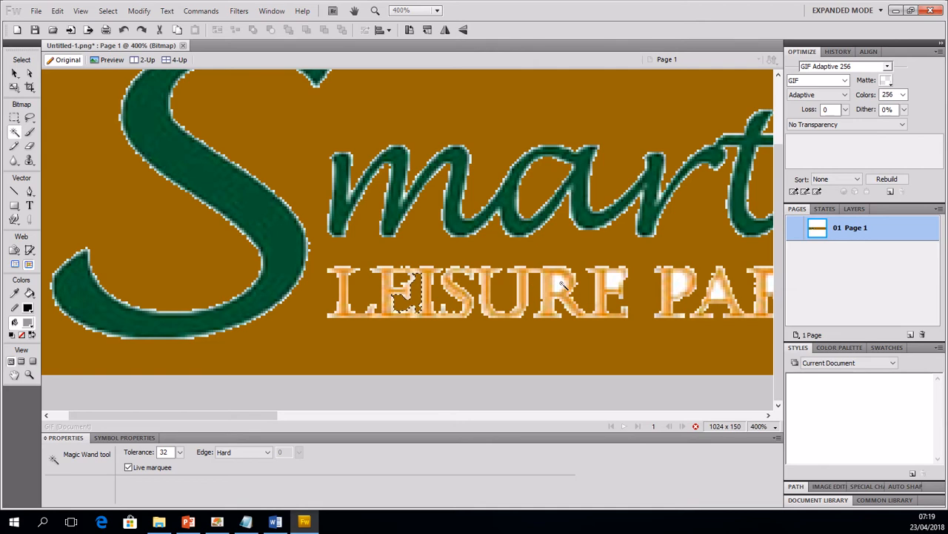
pyautogui.click(615, 282)
pyautogui.press('Delete')
pyautogui.click(681, 287)
pyautogui.press('Delete')
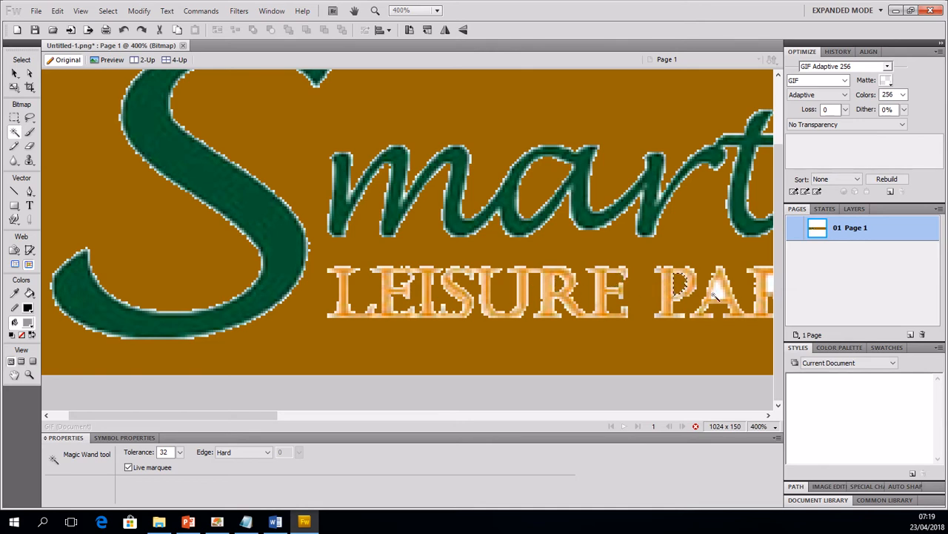
pyautogui.click(719, 291)
pyautogui.press('Delete')
# - Clear the remaining white areas inside the R of PARK and the final s of Smarts, and deselect the logo
pyautogui.moveTo(264, 416); pyautogui.dragTo(371, 419)
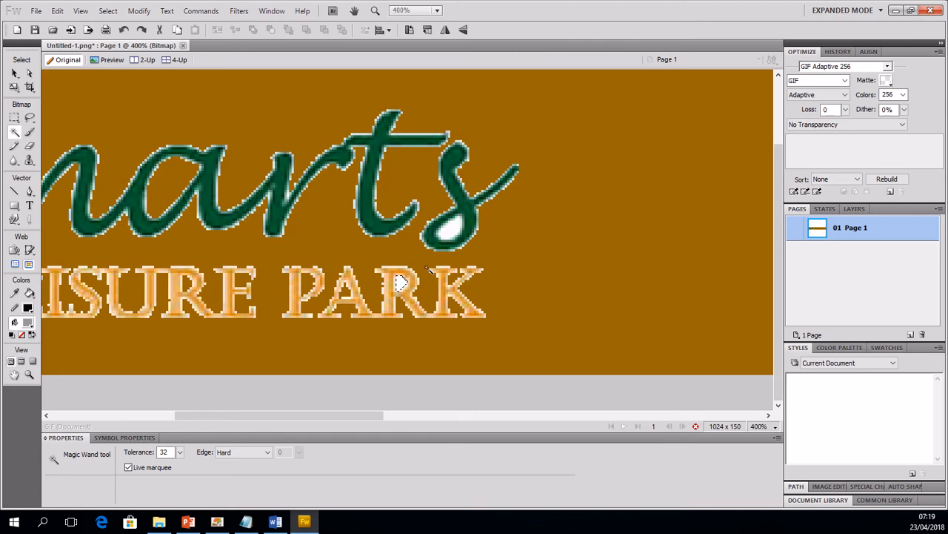
pyautogui.click(455, 236)
pyautogui.press('Delete')
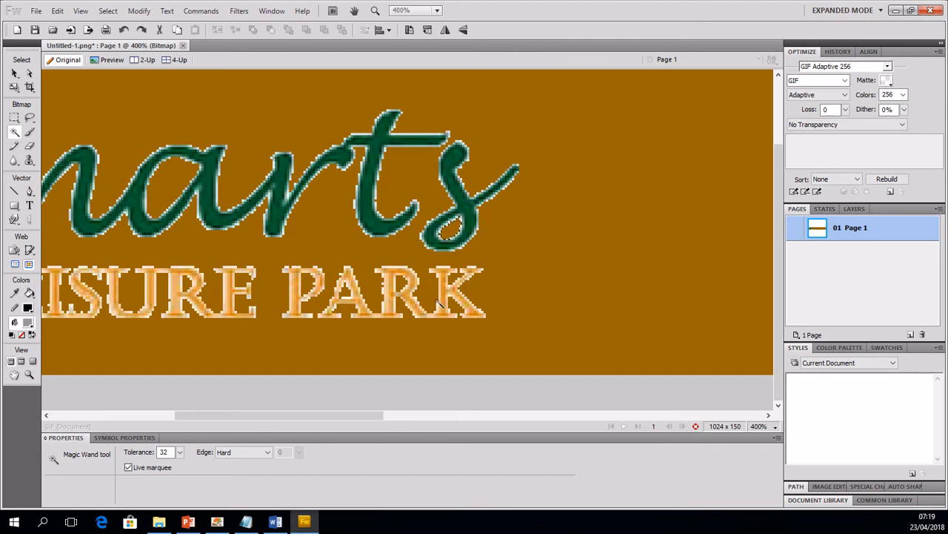
pyautogui.scroll(-3, 440, 301)
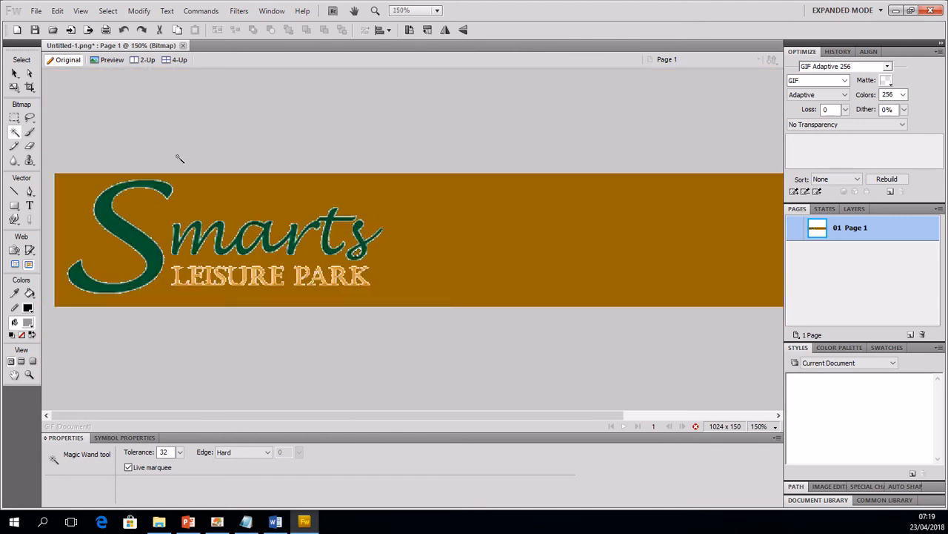
pyautogui.click(14, 74)
pyautogui.click(452, 357)
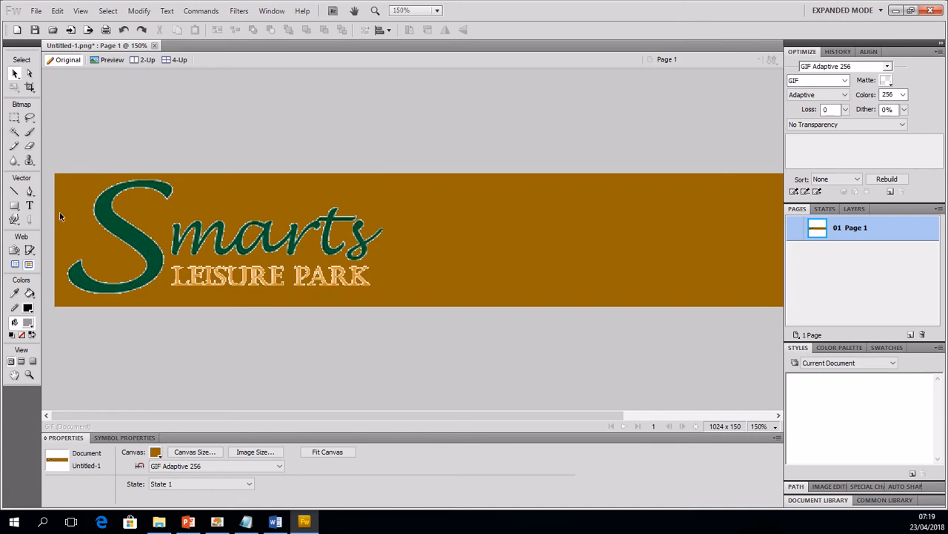
# - Add a text block about 650 pixels wide beside the logo reading "Come for the Adventure"
pyautogui.scroll(-1, 112, 216)
pyautogui.click(30, 205)
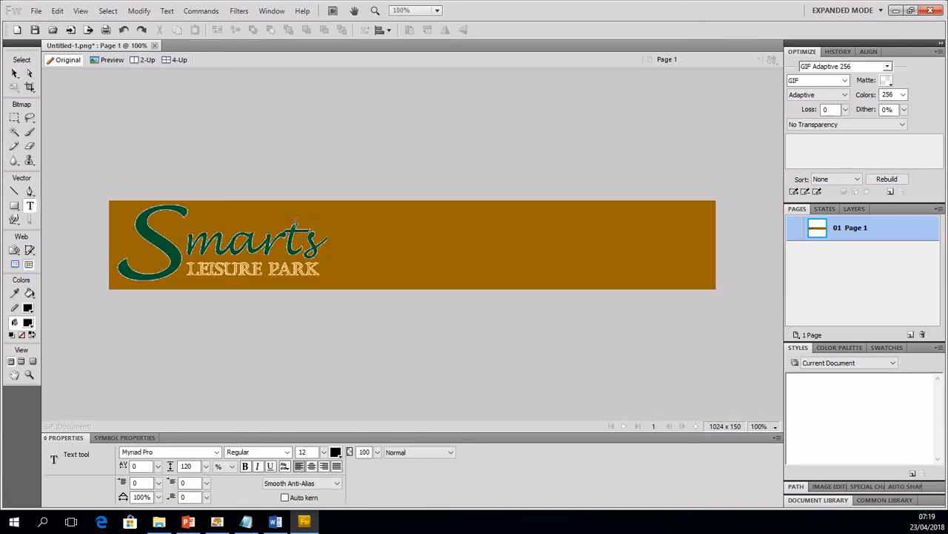
pyautogui.moveTo(333, 219); pyautogui.dragTo(716, 272)
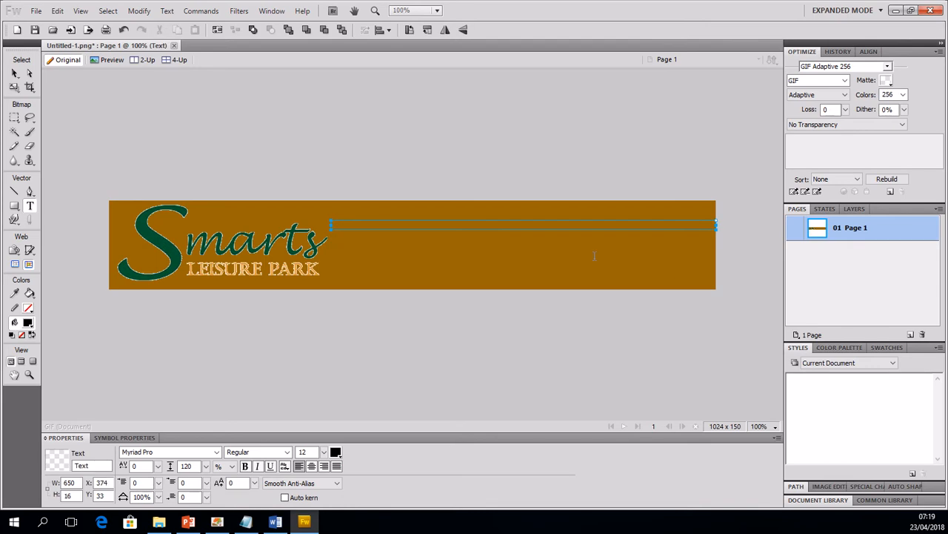
pyautogui.write('Come for the Adventure')
# - Format the slogan text in dark green, centre-aligned, at font size 52
pyautogui.hotkey('ctrl', 'a')
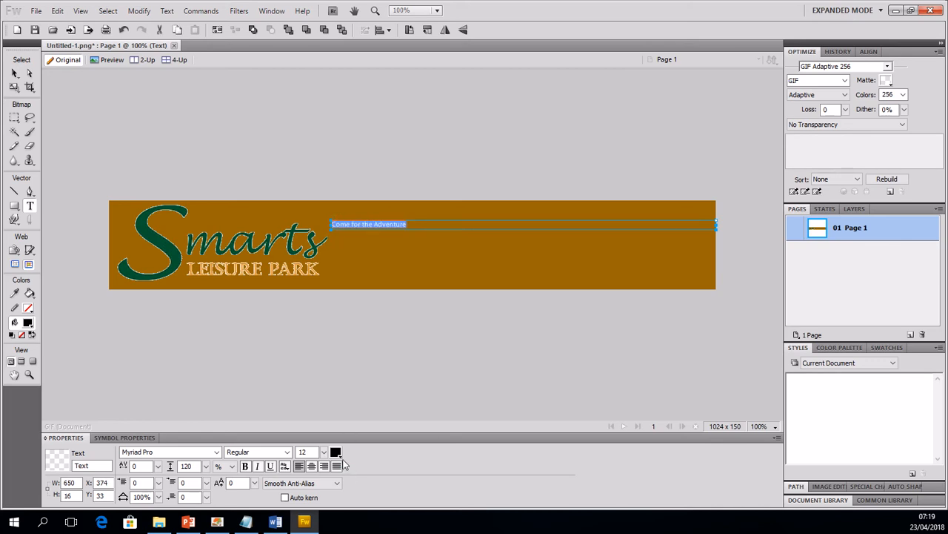
pyautogui.click(336, 452)
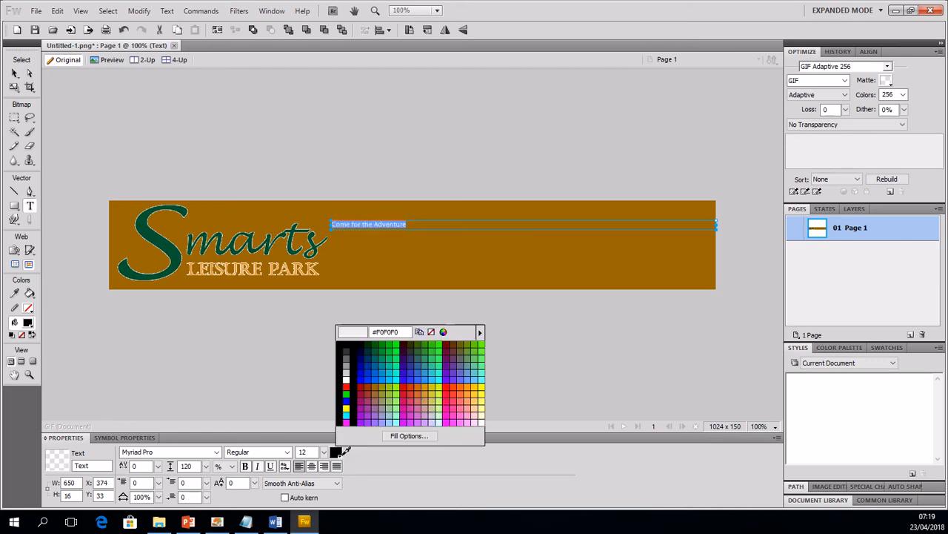
pyautogui.click(372, 351)
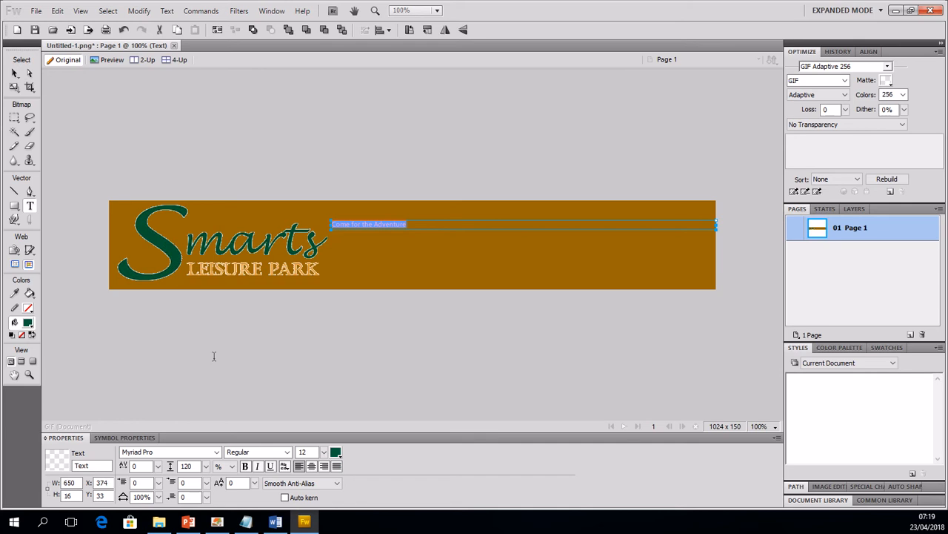
pyautogui.moveTo(323, 451); pyautogui.dragTo(323, 413)
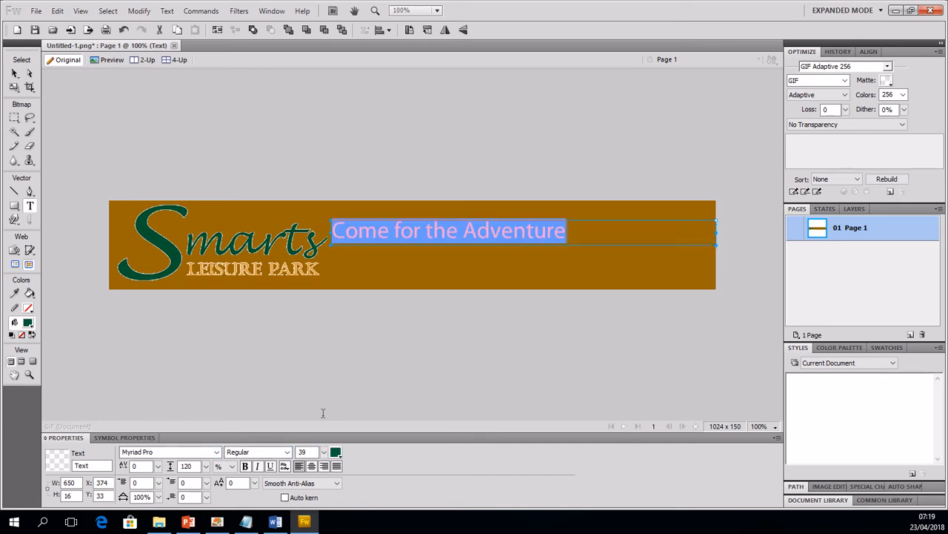
pyautogui.click(311, 465)
pyautogui.moveTo(324, 451); pyautogui.dragTo(323, 443)
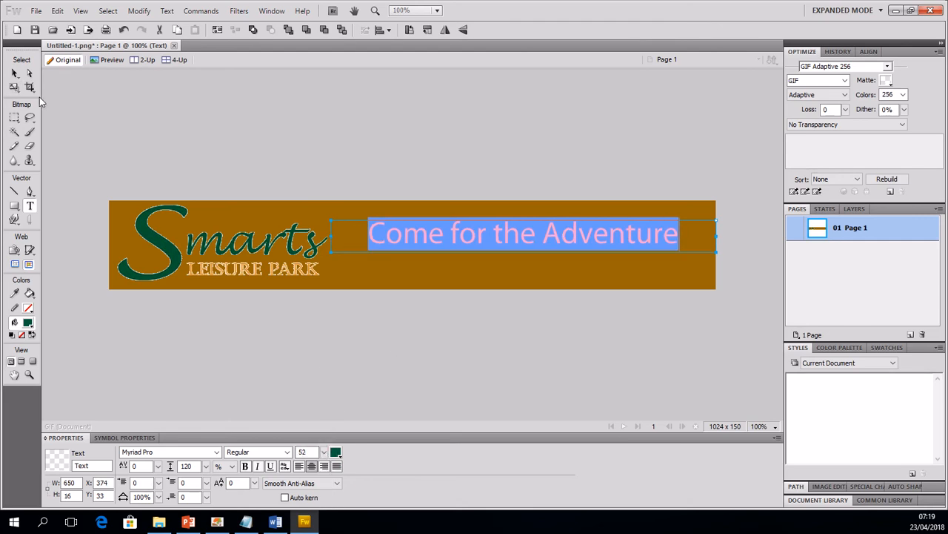
# - Move the slogan down to about Y 55 and apply a Drop Shadow filter to it
pyautogui.click(15, 73)
pyautogui.moveTo(468, 236); pyautogui.dragTo(470, 248)
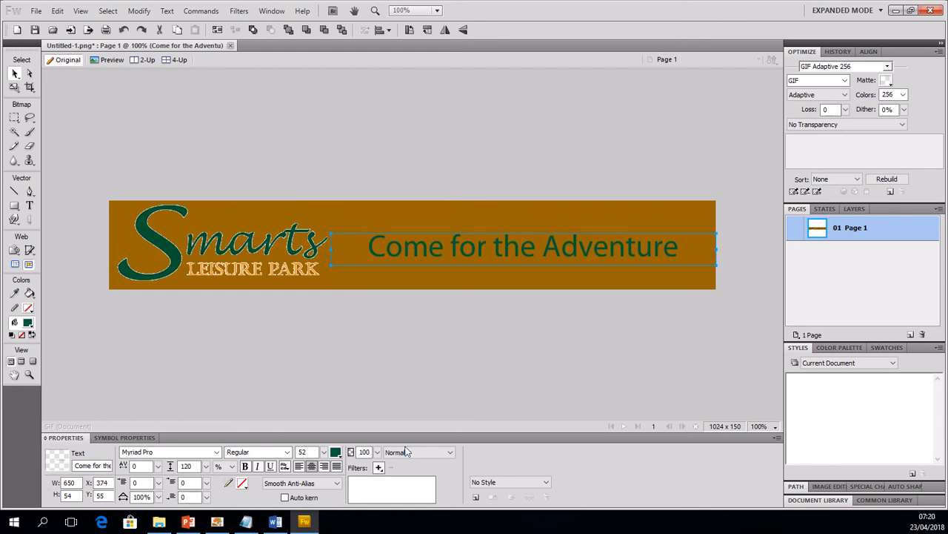
pyautogui.click(378, 467)
pyautogui.moveTo(455, 431)
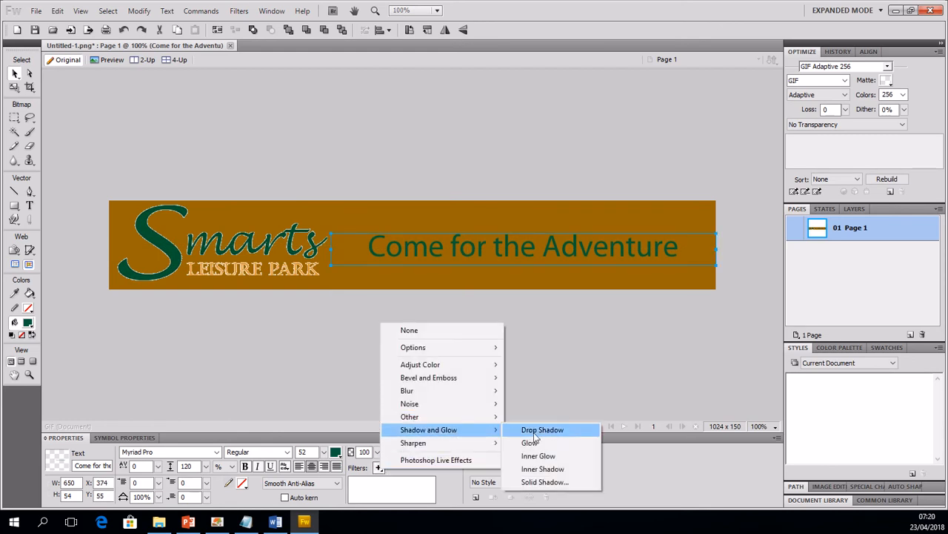
pyautogui.click(539, 430)
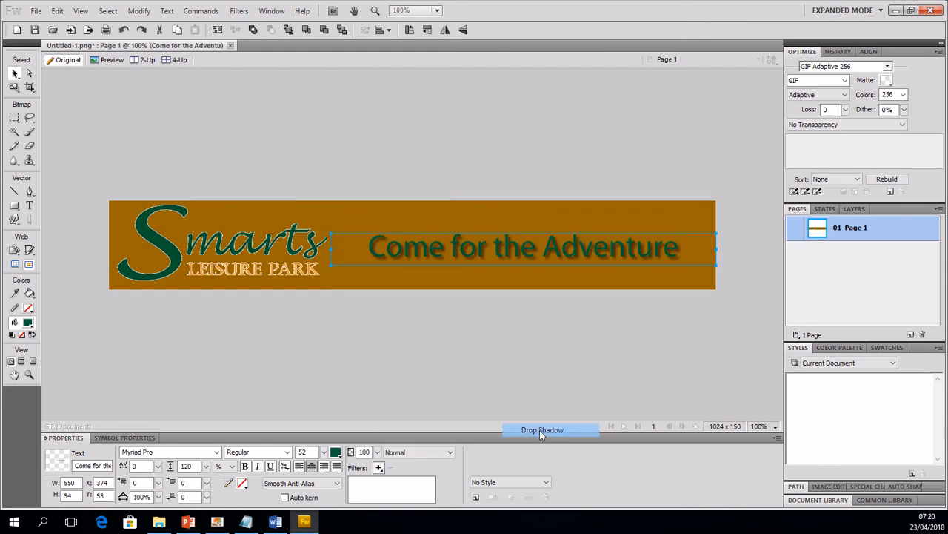
pyautogui.click(428, 339)
pyautogui.click(199, 109)
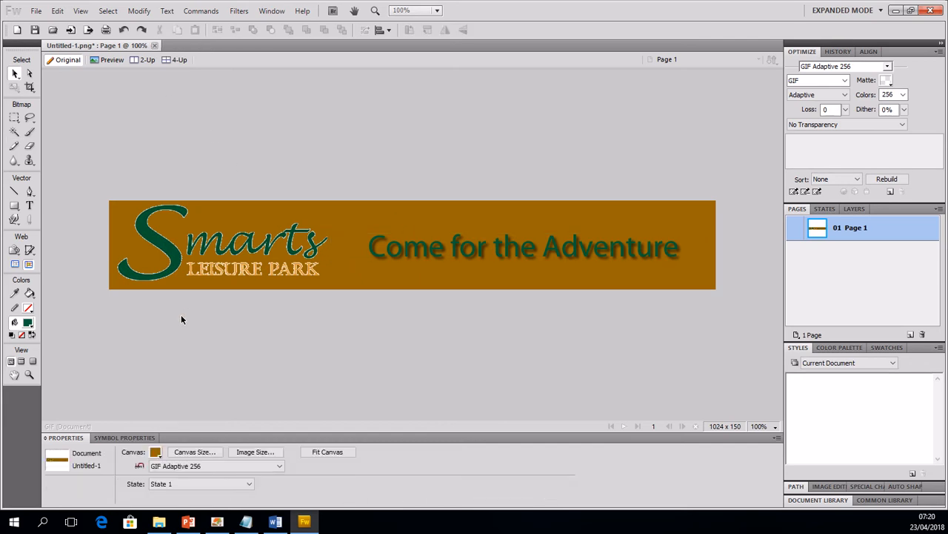
# - Start saving the banner under a new name and create a folder named My Assets inside Documents' 0 Exemplar folder
pyautogui.click(35, 12)
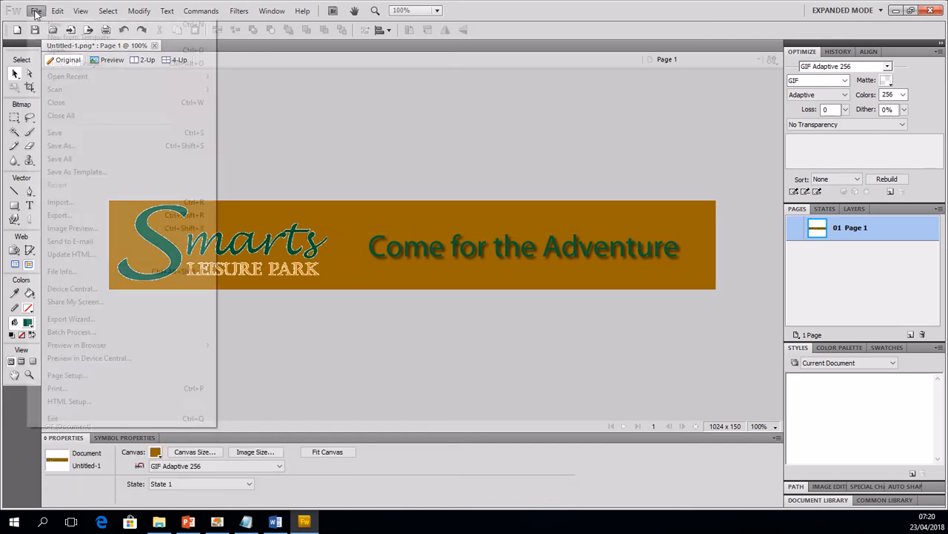
pyautogui.click(79, 146)
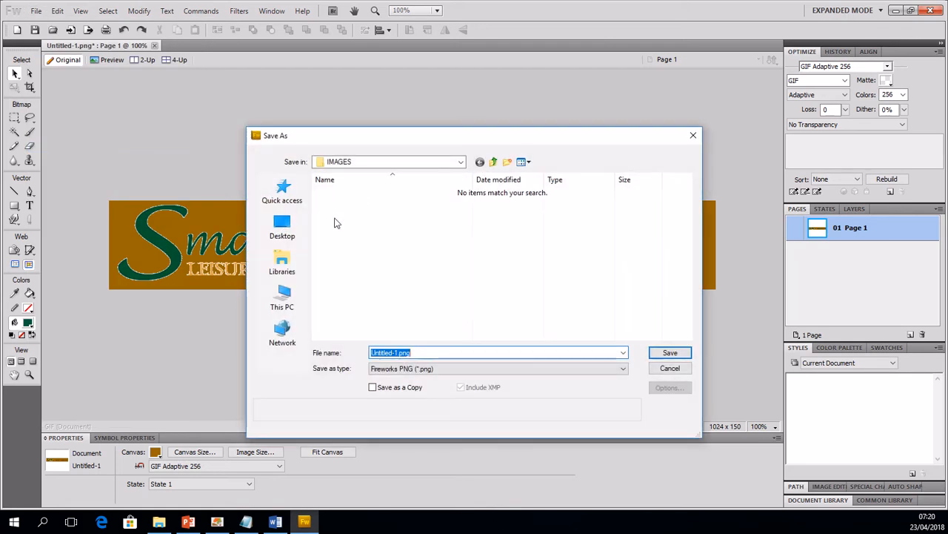
pyautogui.click(296, 261)
pyautogui.click(483, 196)
pyautogui.doubleClick(483, 197)
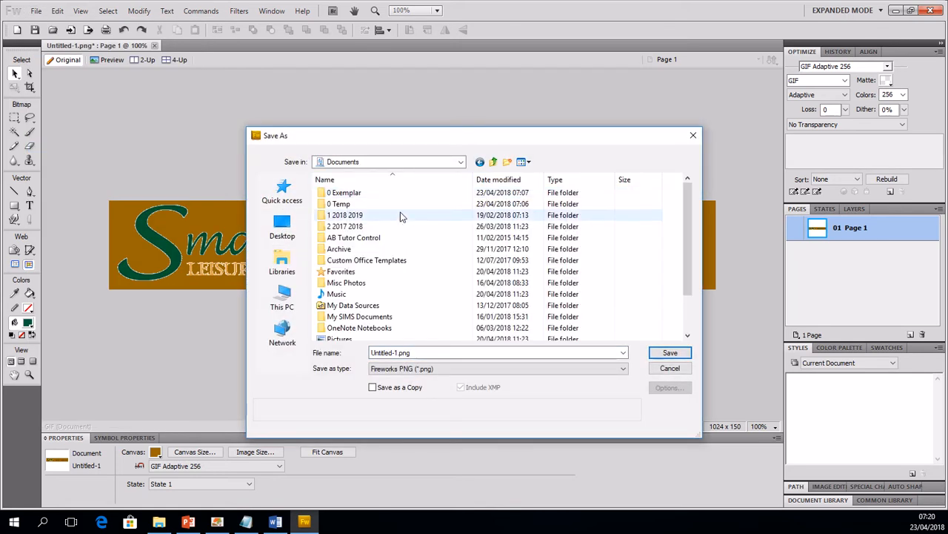
pyautogui.doubleClick(364, 195)
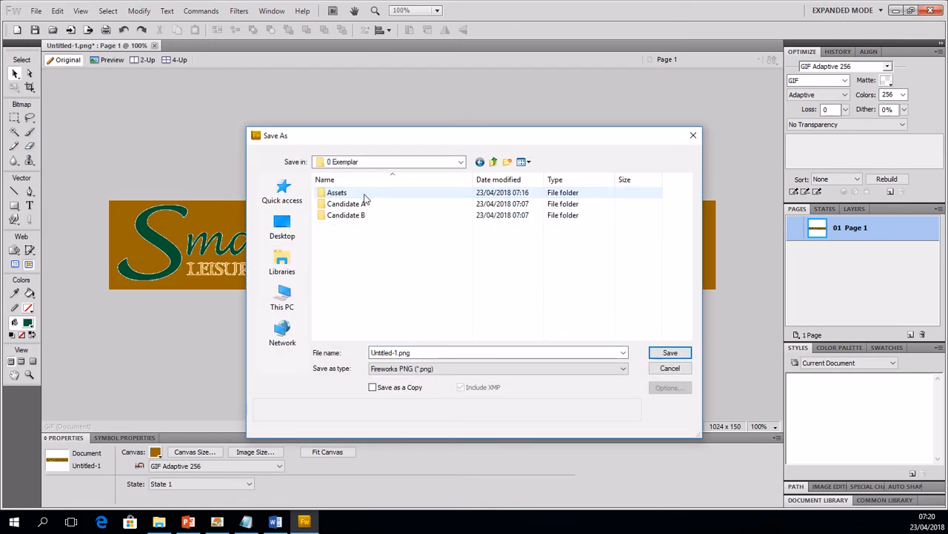
pyautogui.click(507, 163)
pyautogui.write('My Assets')
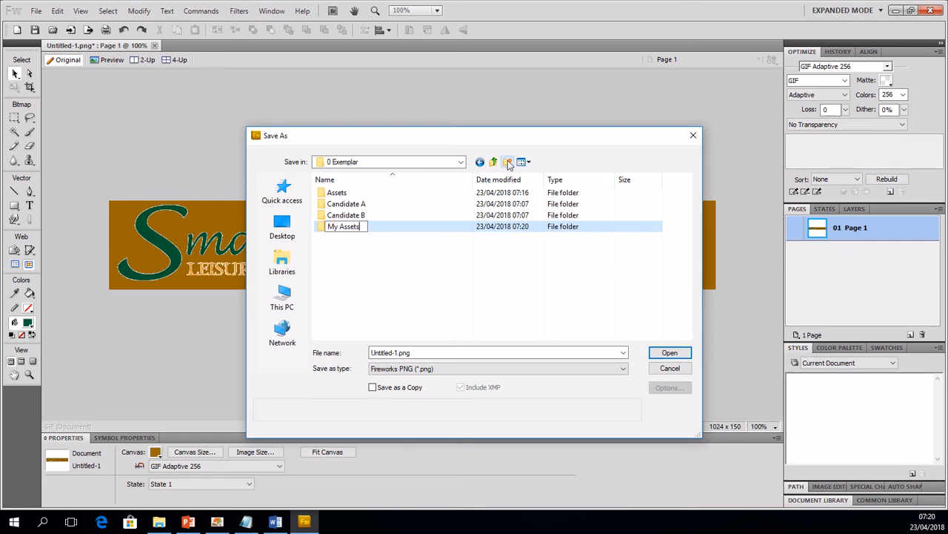
pyautogui.press('Return')
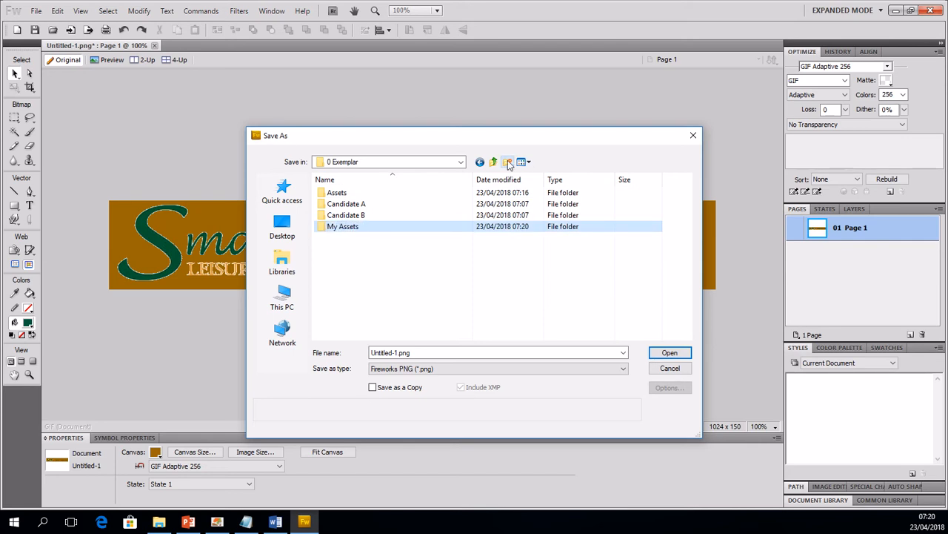
# - Save the banner in the new My Assets folder under the file name "banner" in Fireworks PNG format
pyautogui.press('Return')
pyautogui.click(479, 352)
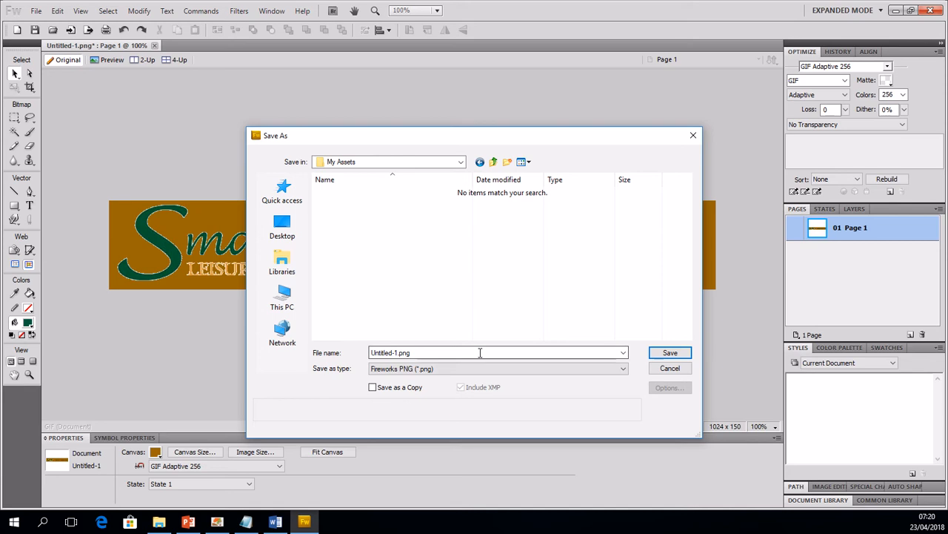
pyautogui.write('banner')
pyautogui.press('Return')
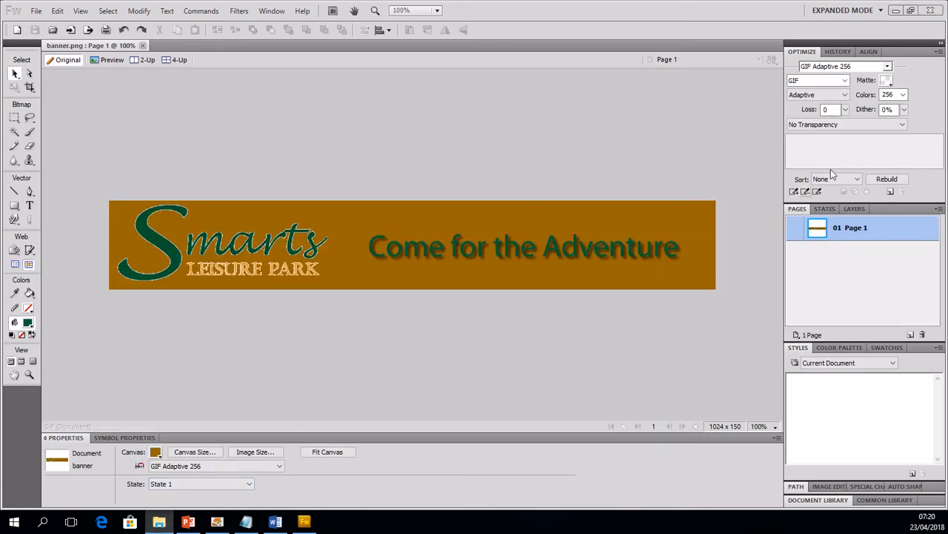
# - In File Explorer, go to the My Assets folder in 0 Exemplar and check the saved banner.png and its file size
pyautogui.moveTo(947, 89); pyautogui.dragTo(674, 44)
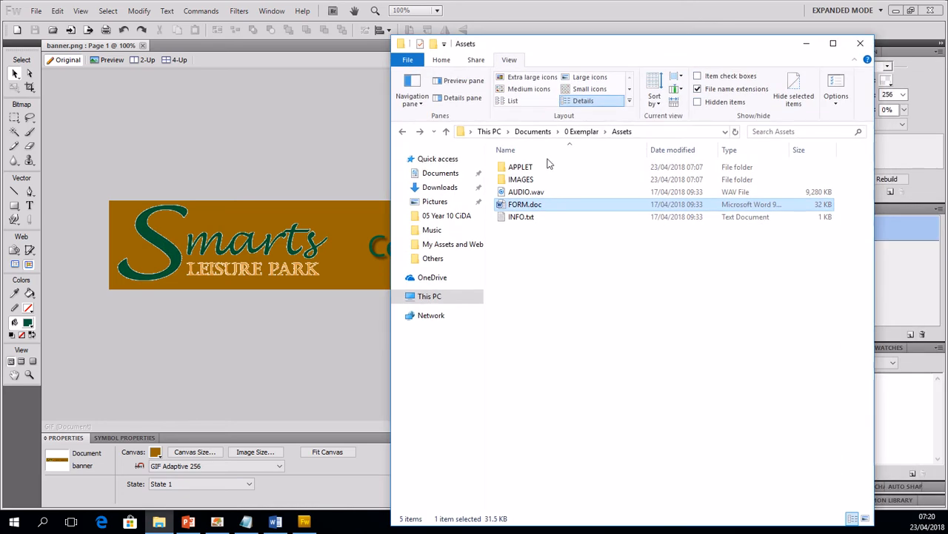
pyautogui.click(582, 131)
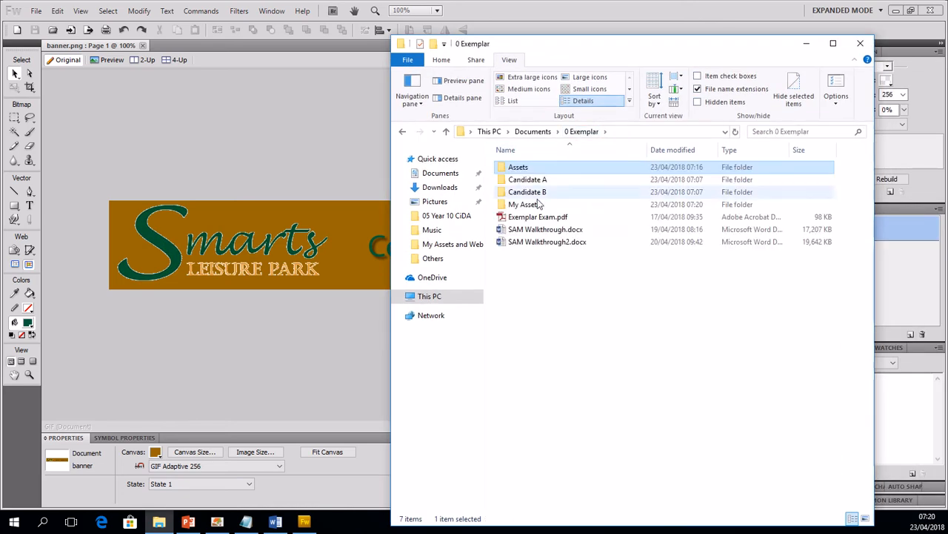
pyautogui.doubleClick(536, 204)
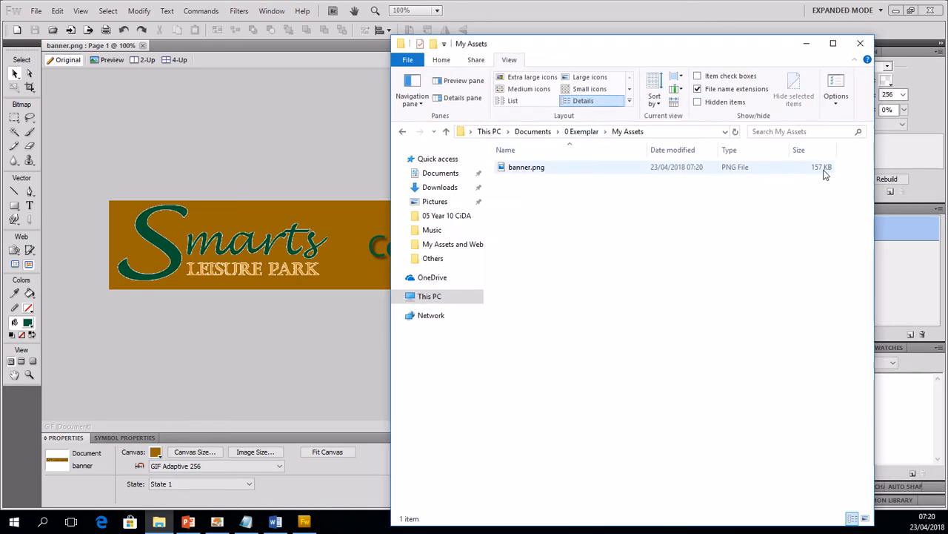
pyautogui.moveTo(689, 58); pyautogui.dragTo(947, 58)
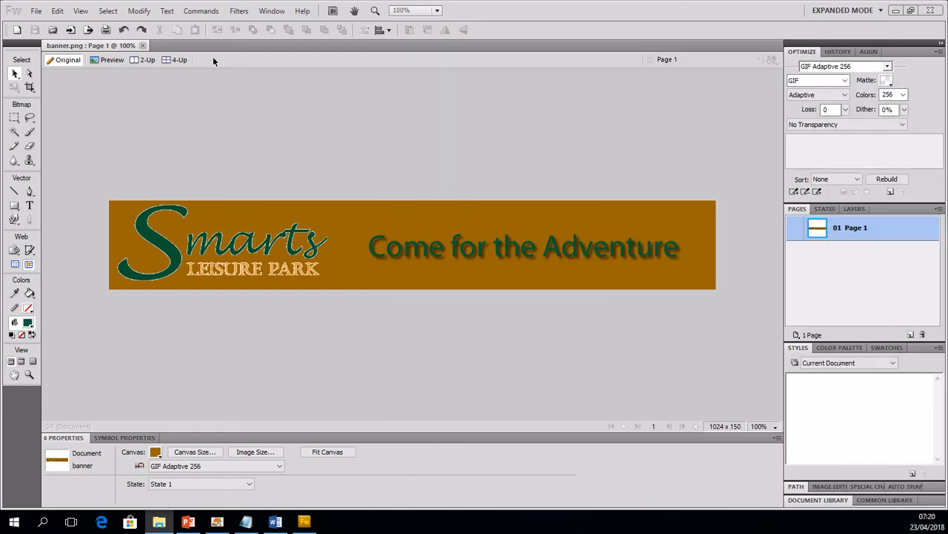
# - Close the banner document and exit Fireworks to get back to the brief and FORM.doc
pyautogui.click(143, 46)
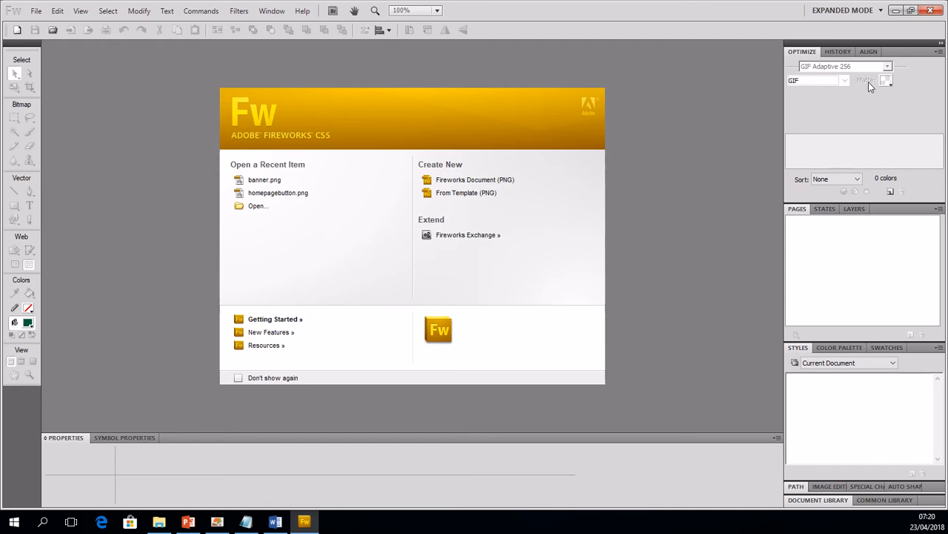
pyautogui.click(930, 10)
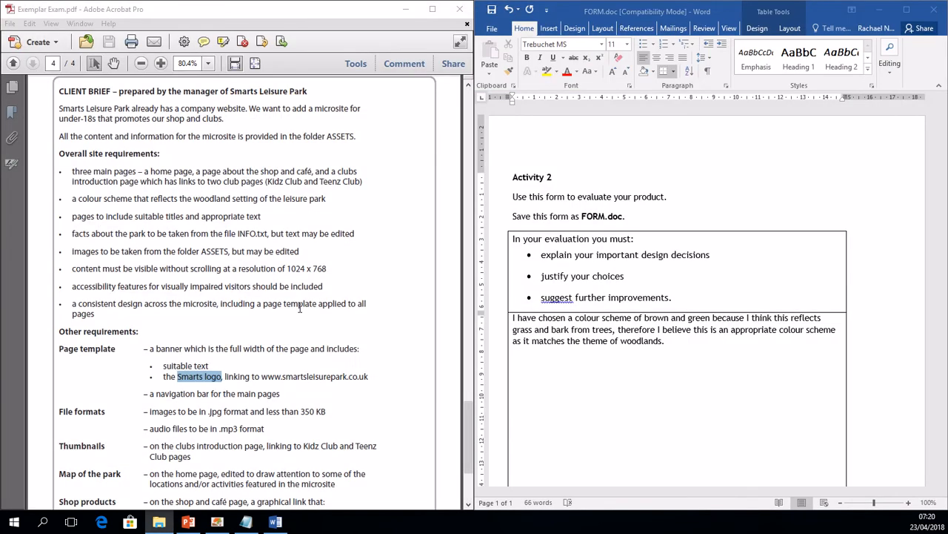
# - Below the colour scheme paragraph in FORM.doc, start a new one: "I have chosen to create a banner the size of 1024 by 150 using"
pyautogui.click(646, 356)
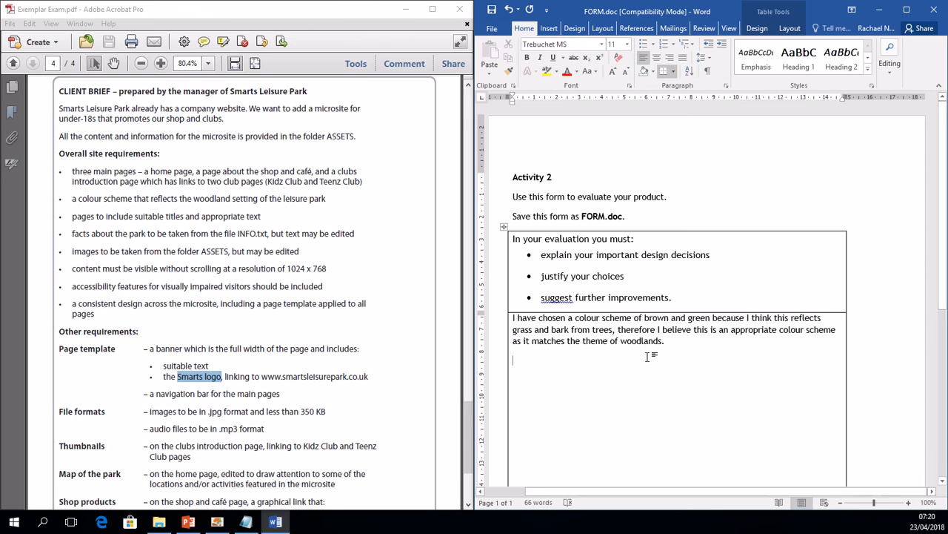
pyautogui.write('I have cho')
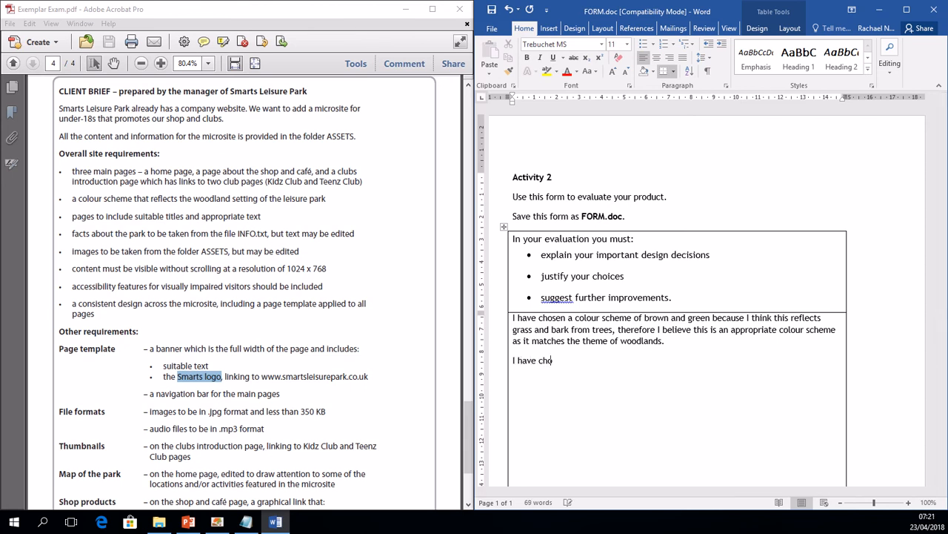
pyautogui.write('sen to create a banner the s')
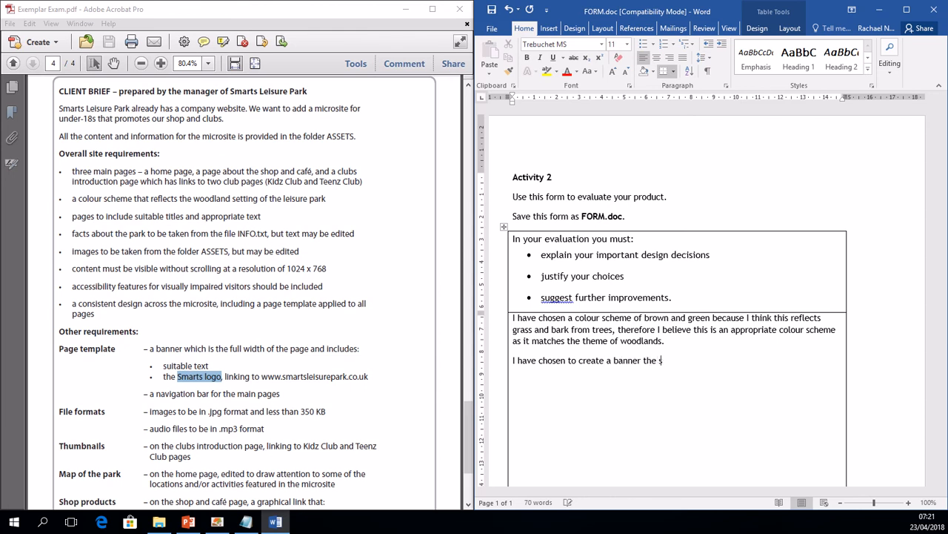
pyautogui.write('ize of 1025')
pyautogui.write(' by 1')
pyautogui.write('50 using ')
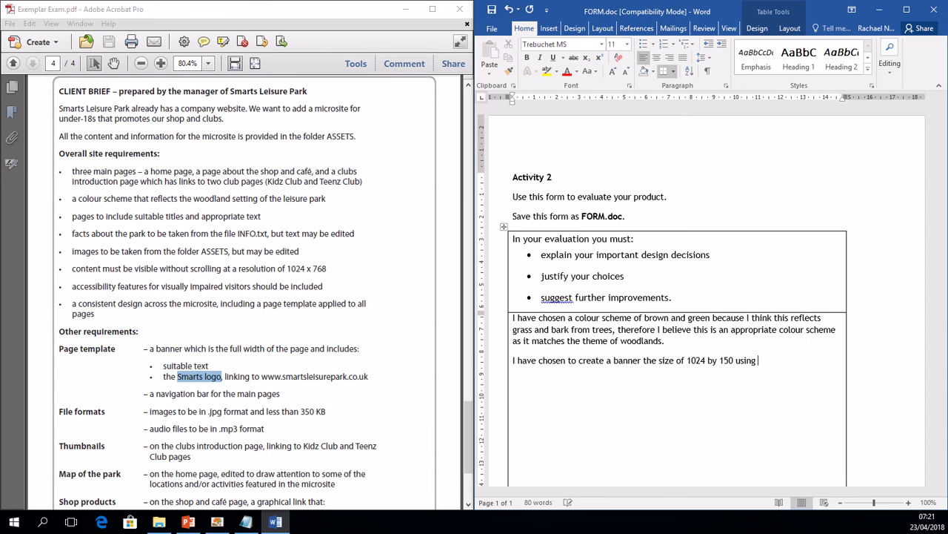
# - Continue with "Fireworks. I have set this size because it means it will be the full width of the page to match the requirements and by making the"
pyautogui.write('Fireworks.  I have set this s')
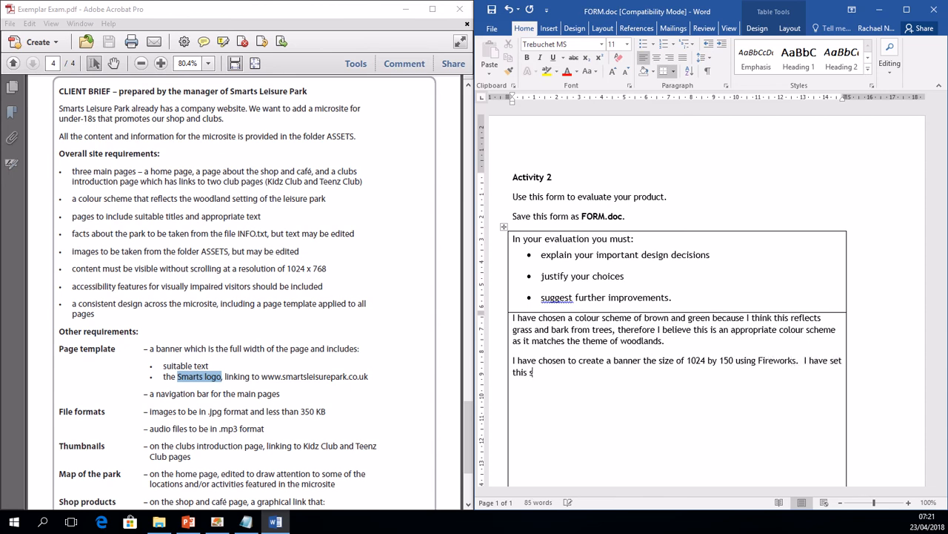
pyautogui.write('ize because it means it will be t')
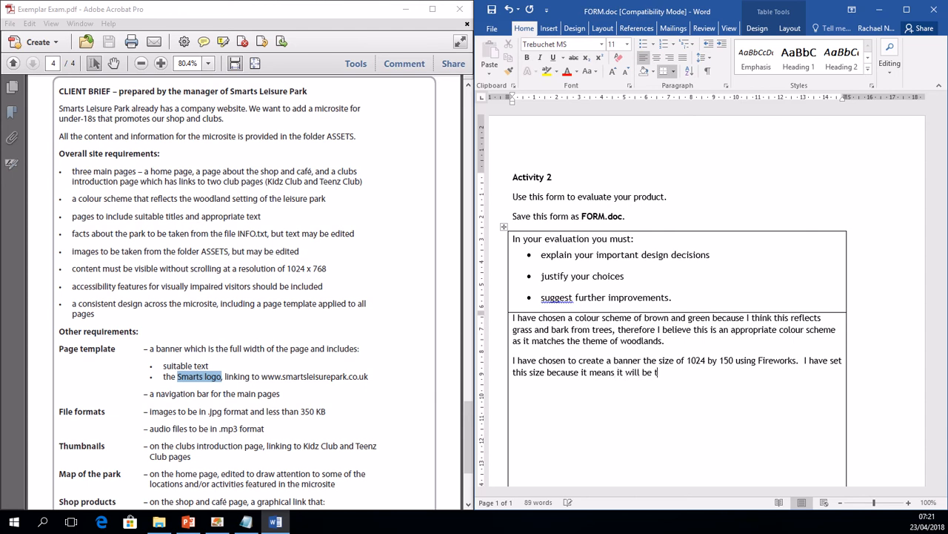
pyautogui.write('he full width of')
pyautogui.press('BackSpace')
pyautogui.press('BackSpace')
pyautogui.write('of the page to match the requirmeen')
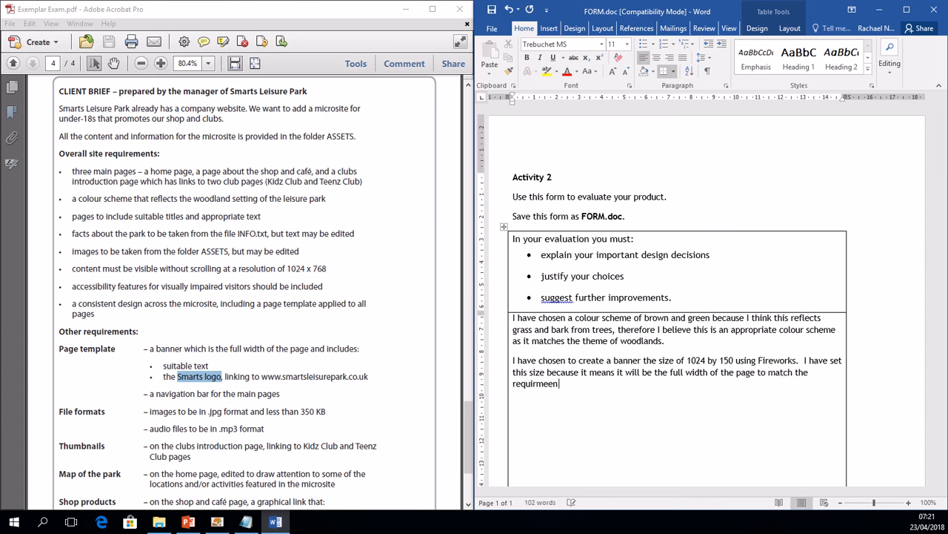
pyautogui.press('BackSpace')
pyautogui.press('BackSpace')
pyautogui.press('BackSpace')
pyautogui.press('BackSpace')
pyautogui.write('ements and by making the')
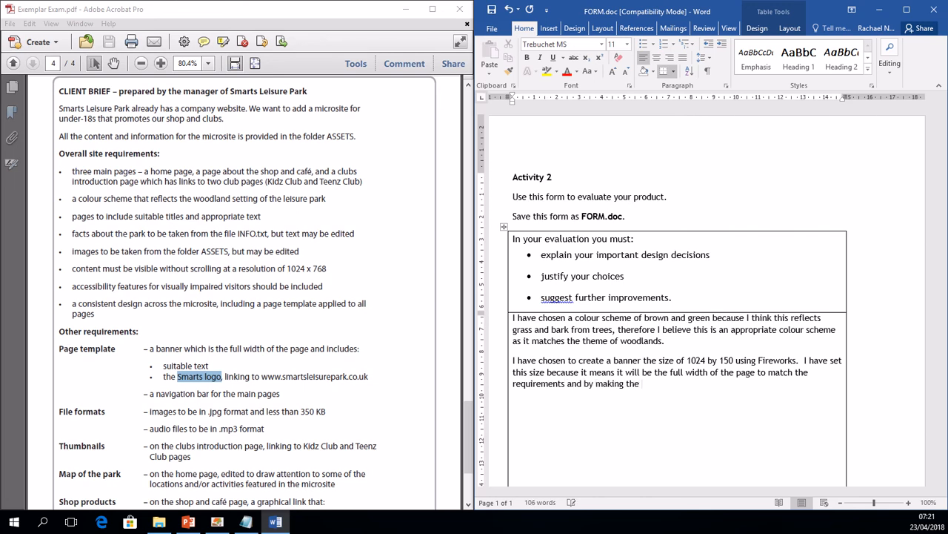
# - Finish the paragraph with "height 150 it won't use too much space meaning the user may have to scroll down which wouldn't fit the requirements of the brief."
pyautogui.write(" height 150 it won't use too much s")
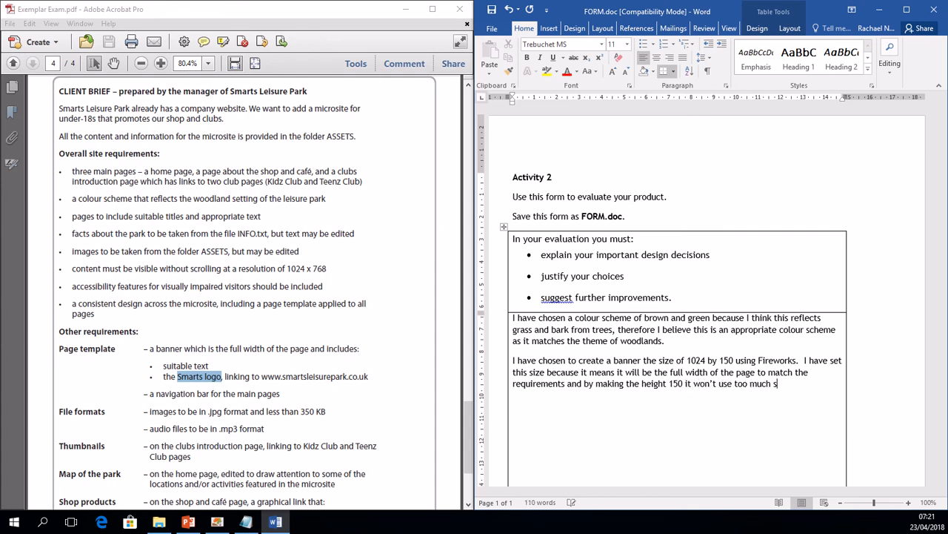
pyautogui.write('pace meaning the ')
pyautogui.write('user may have to scro')
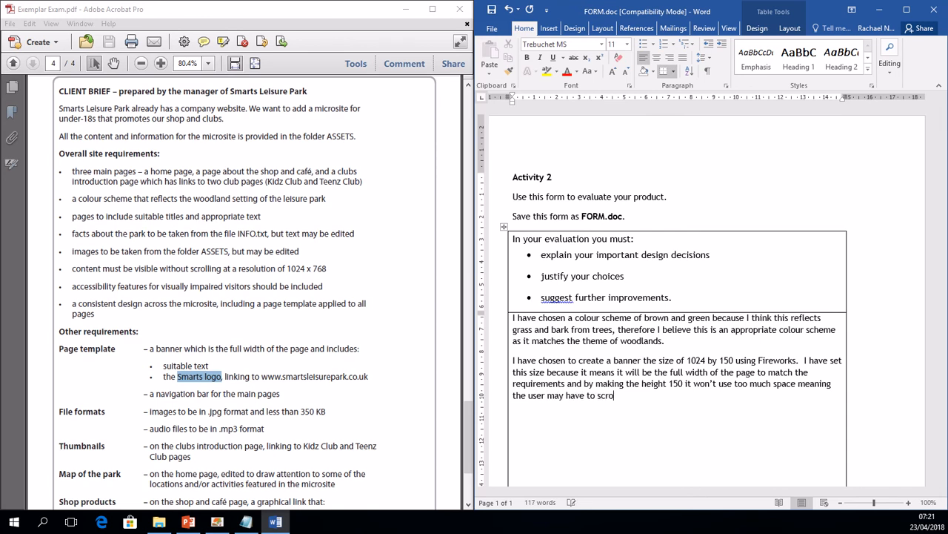
pyautogui.write('ll down which wouldn')
pyautogui.write("'t m")
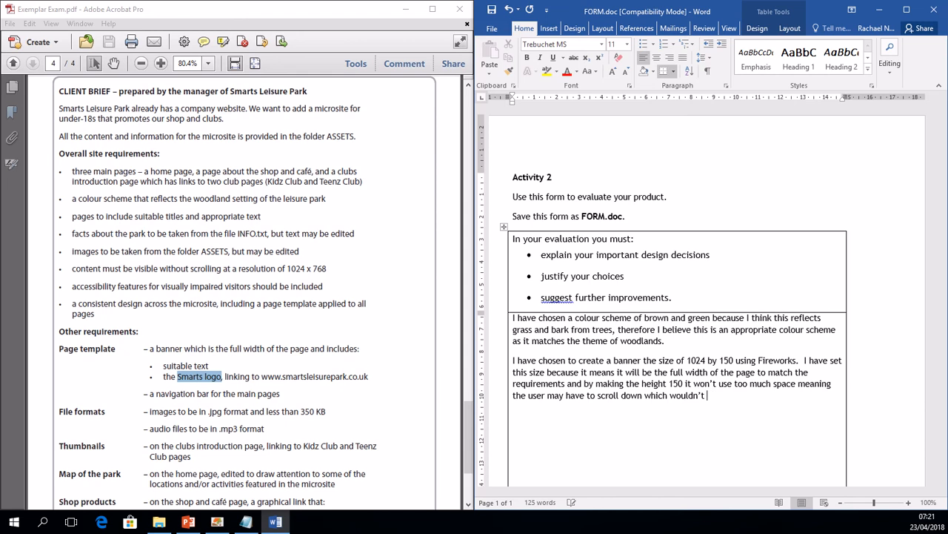
pyautogui.write('fit the requirm')
pyautogui.press('BackSpace')
pyautogui.write('ements of the')
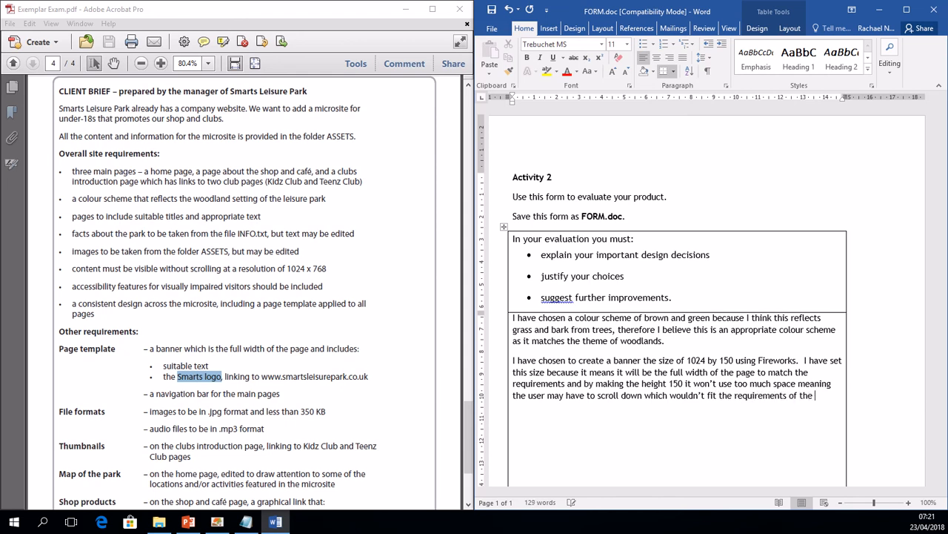
pyautogui.write(' brie')
# - Start a new paragraph: "I have make my background brown to fit in with my colour scheme and the logo text is green therefore I have also"
pyautogui.write(' have')
pyautogui.write(' make my bac k')
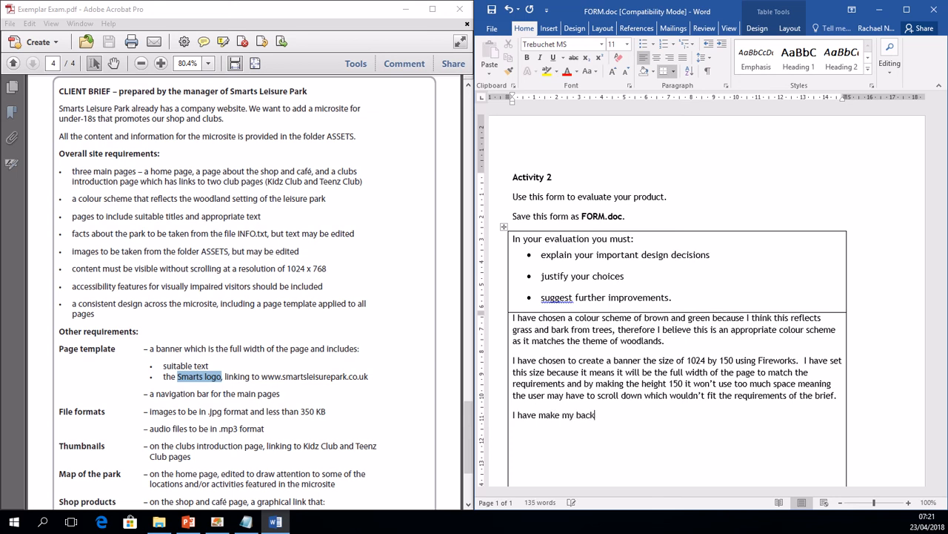
pyautogui.write('ground brown to fit in with my ')
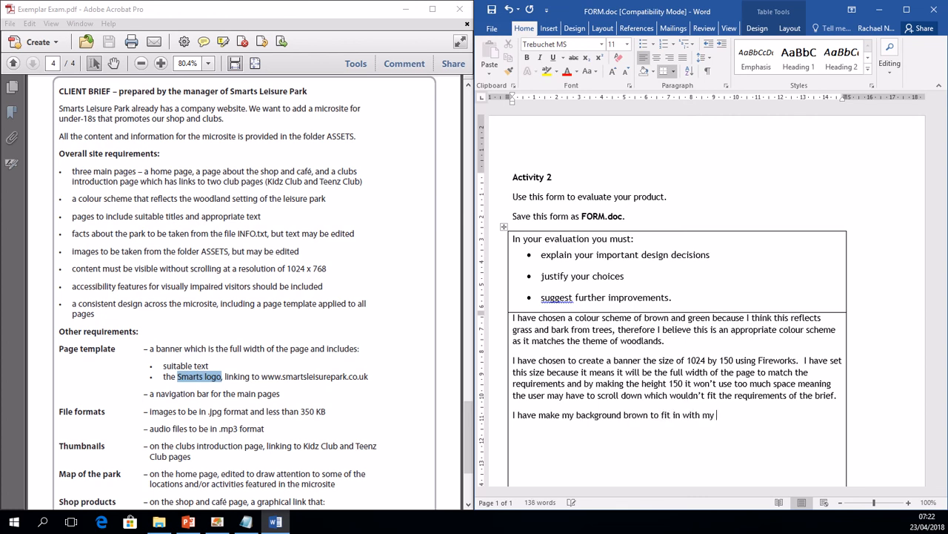
pyautogui.write('colour scheme ard the logo tex')
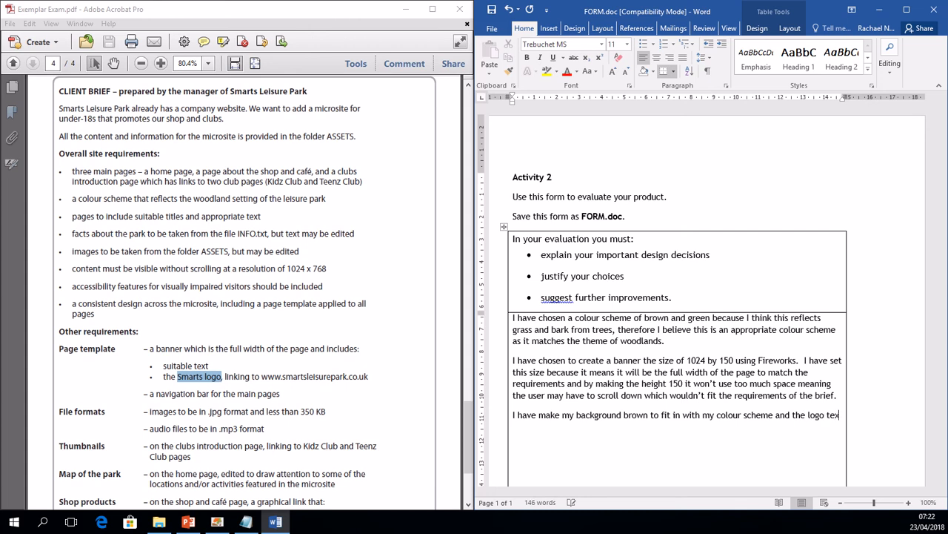
pyautogui.write('t is green therefore I have als')
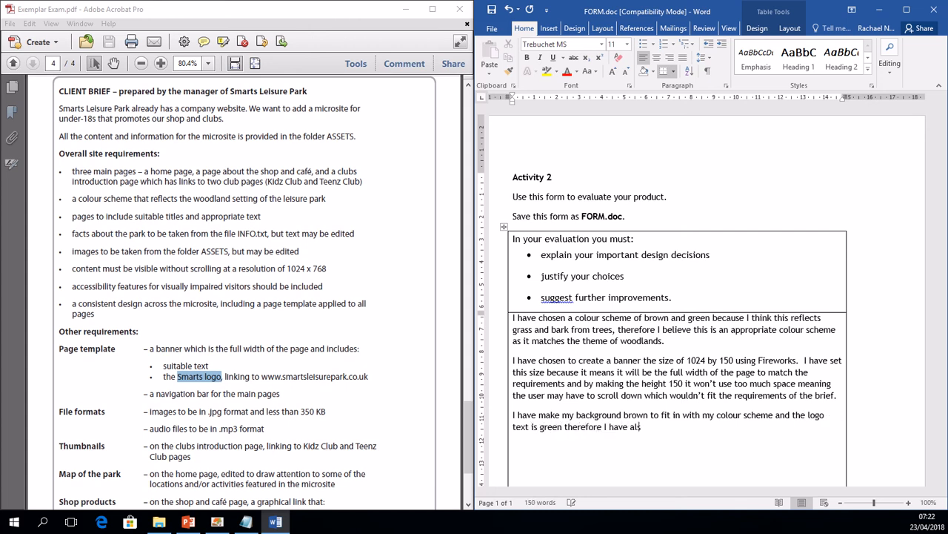
# - Finish the sentence with "made my suitable text green as well, using the colour picker to use the exact same green from the logo." and save the document
pyautogui.write('o make my suitable text green as')
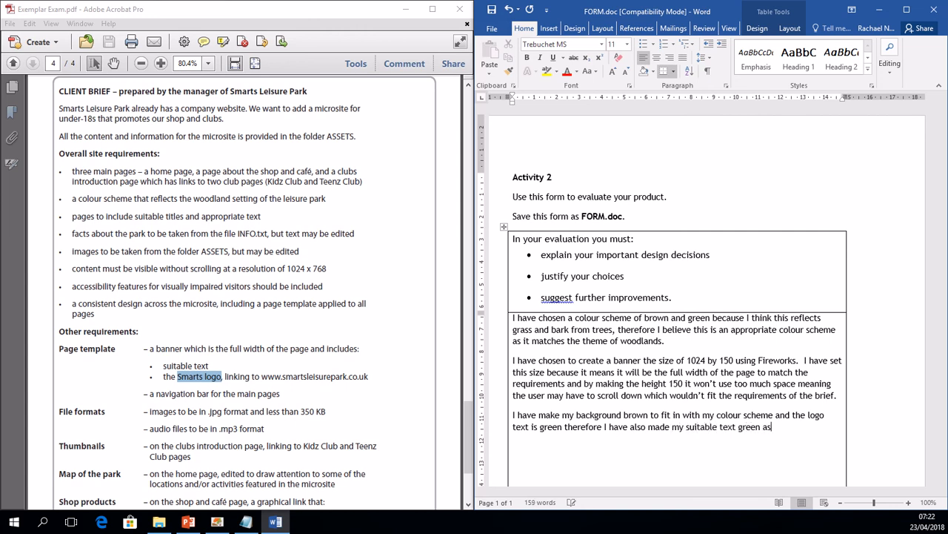
pyautogui.write(' well, using the colour picke')
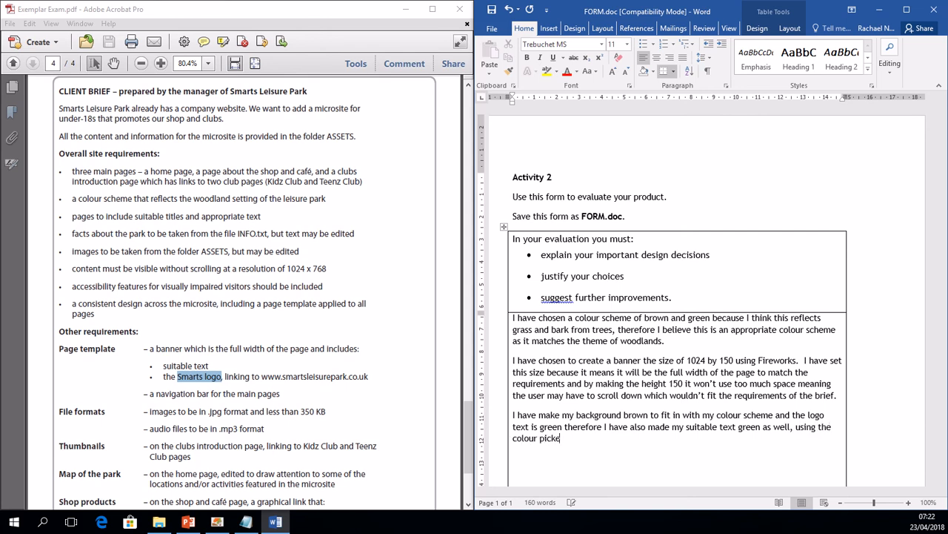
pyautogui.write('r to use the exact same green ')
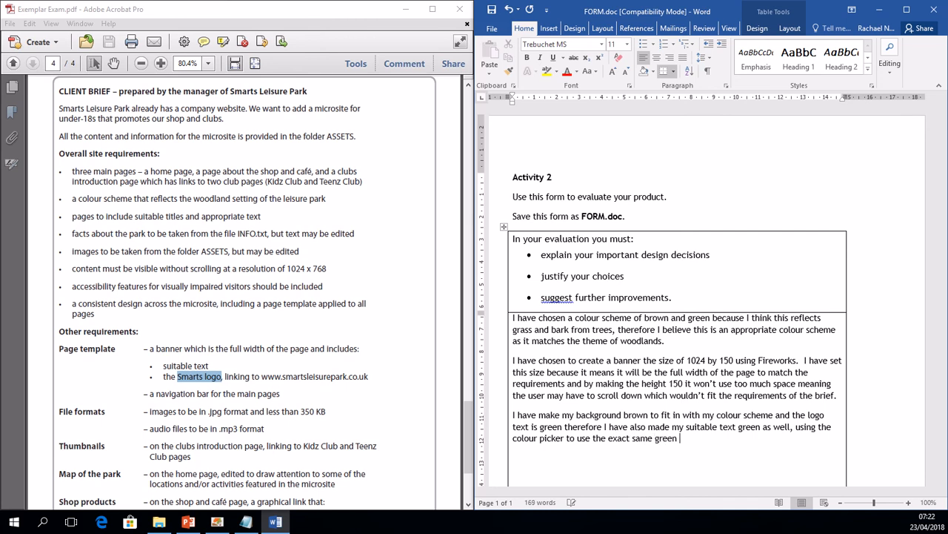
pyautogui.write('from the lgogo.')
pyautogui.click(493, 10)
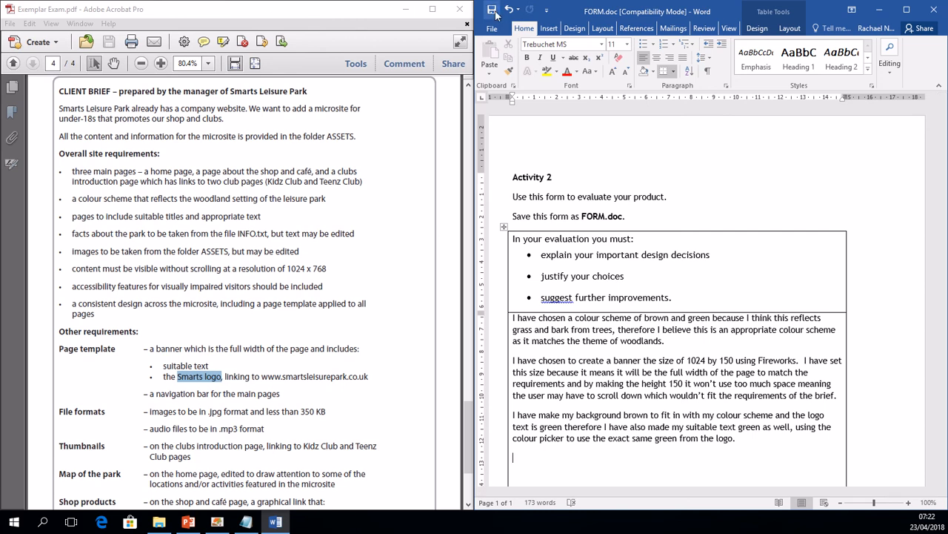